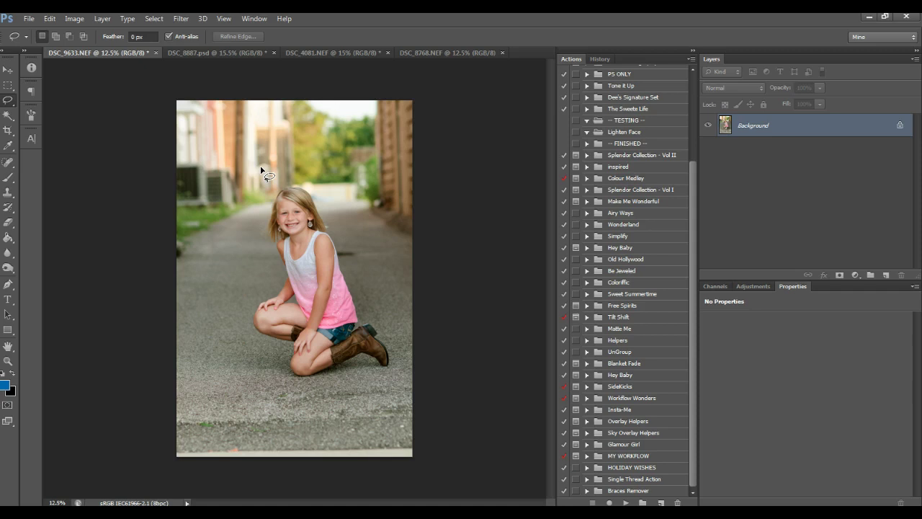
Step: Straighten the photo of the girl with the Crop tool and apply the crop
{"action": "left_click", "coordinate": [8, 130]}
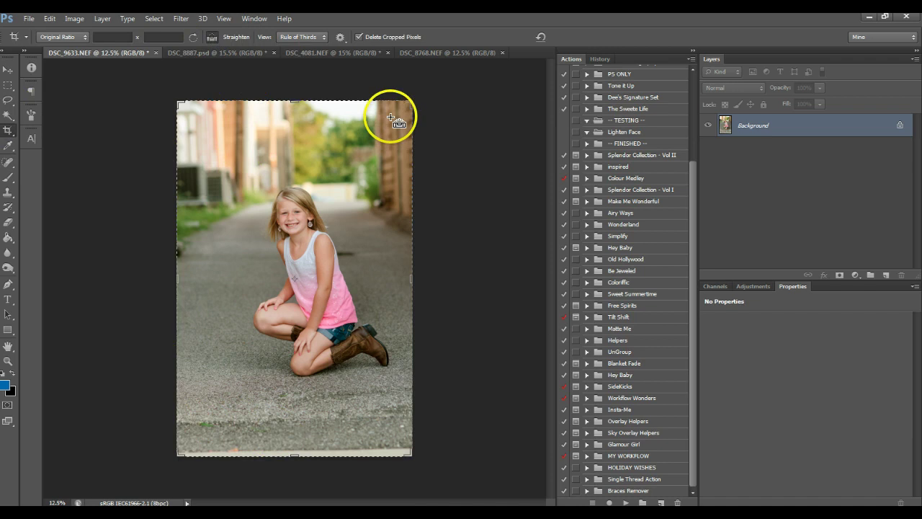
{"action": "left_click_drag", "start_coordinate": [390, 118], "coordinate": [398, 106]}
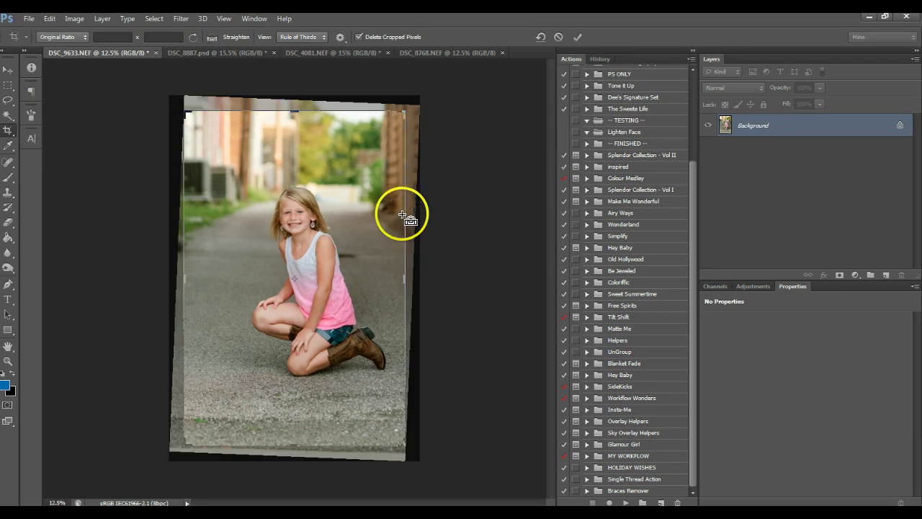
{"action": "left_click", "coordinate": [578, 36]}
Step: Look at the DSC_4081 background document, then return to the DSC_9633 photo of the girl
{"action": "left_click", "coordinate": [231, 52]}
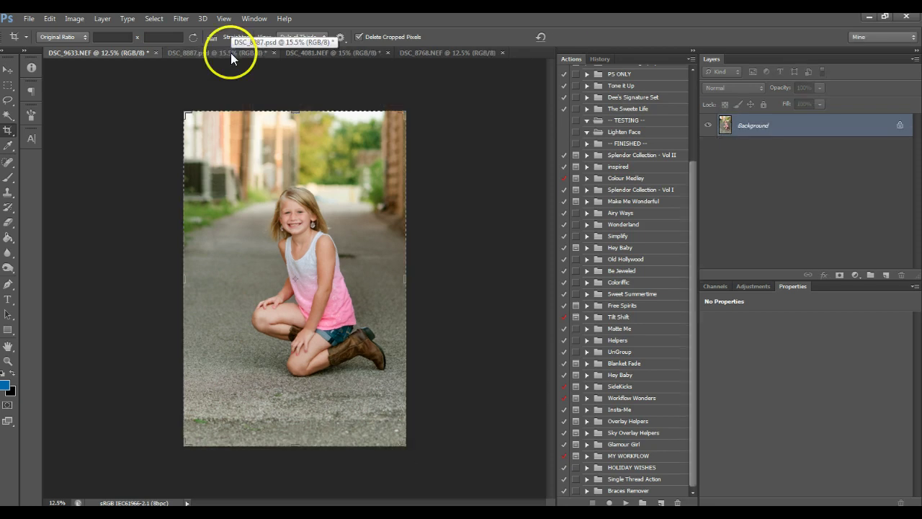
{"action": "left_click", "coordinate": [323, 55]}
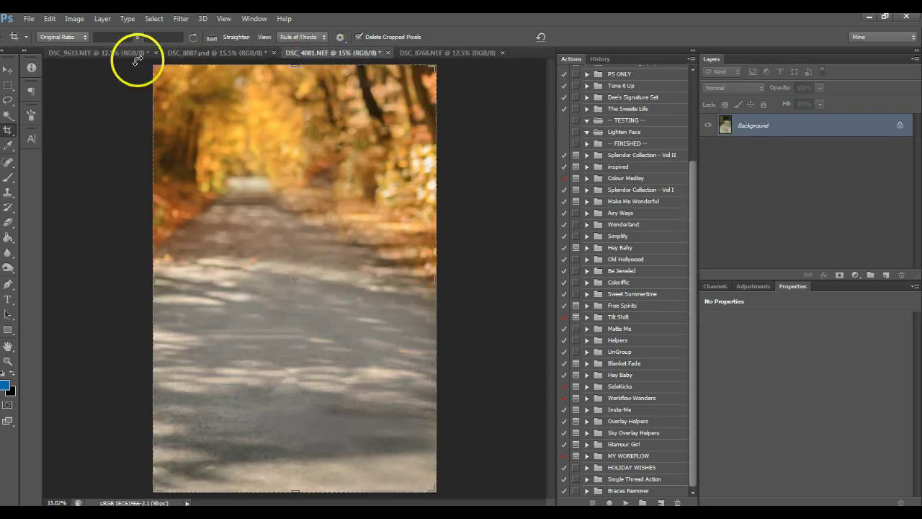
{"action": "left_click", "coordinate": [126, 52]}
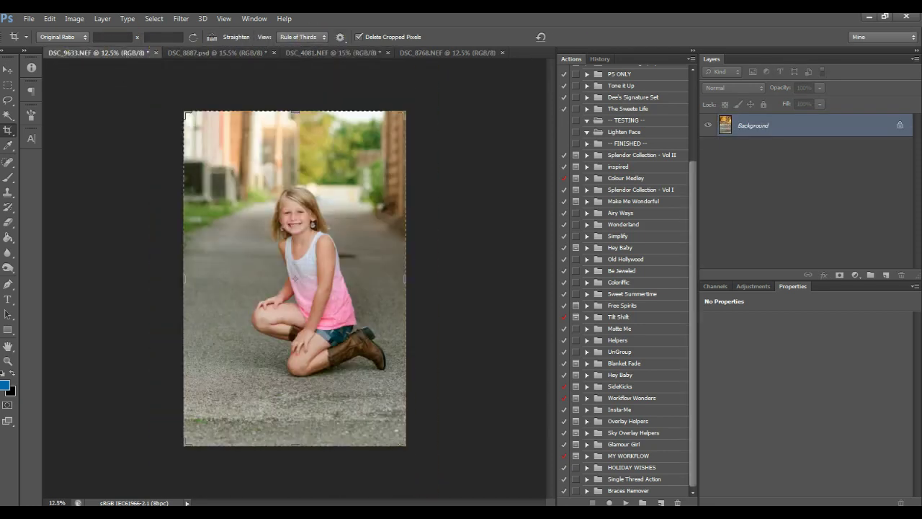
Step: Draw a loose Lasso selection around the whole kneeling girl, leaving a margin of pavement around her
{"action": "left_click", "coordinate": [8, 99]}
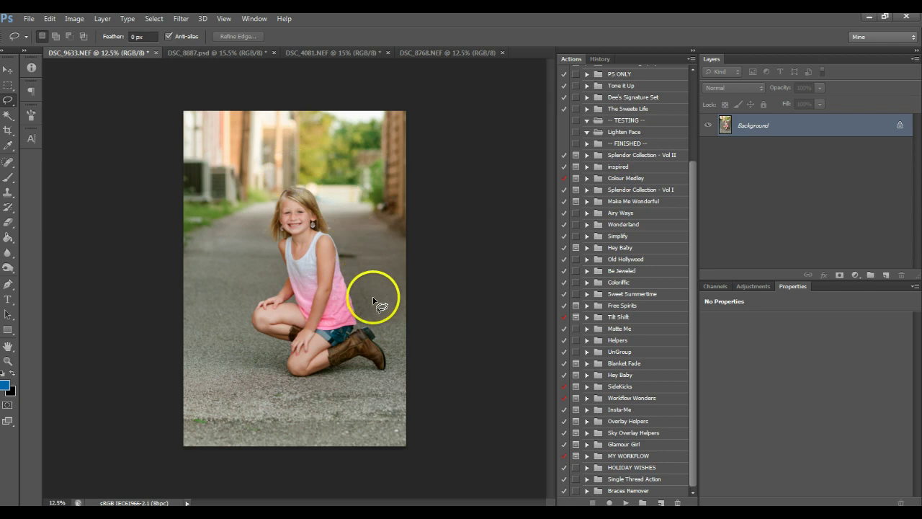
{"action": "left_click", "coordinate": [358, 248]}
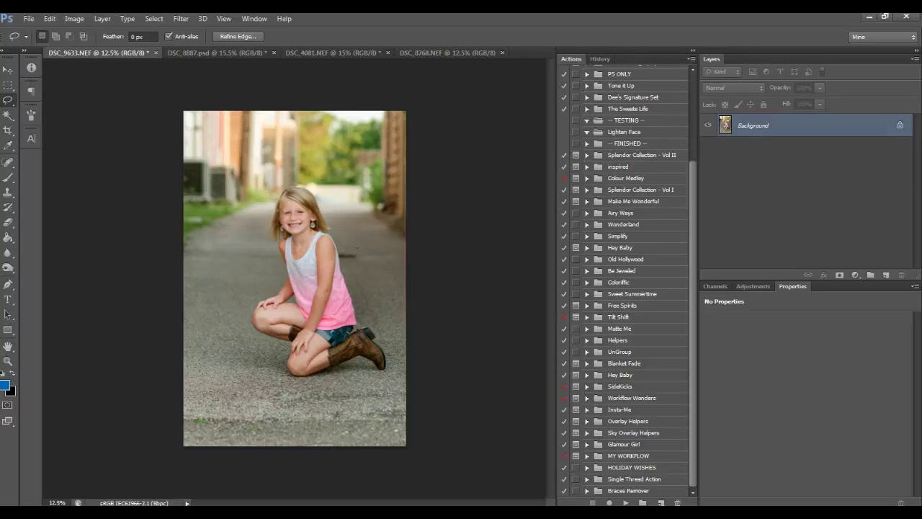
{"action": "left_click", "coordinate": [342, 210]}
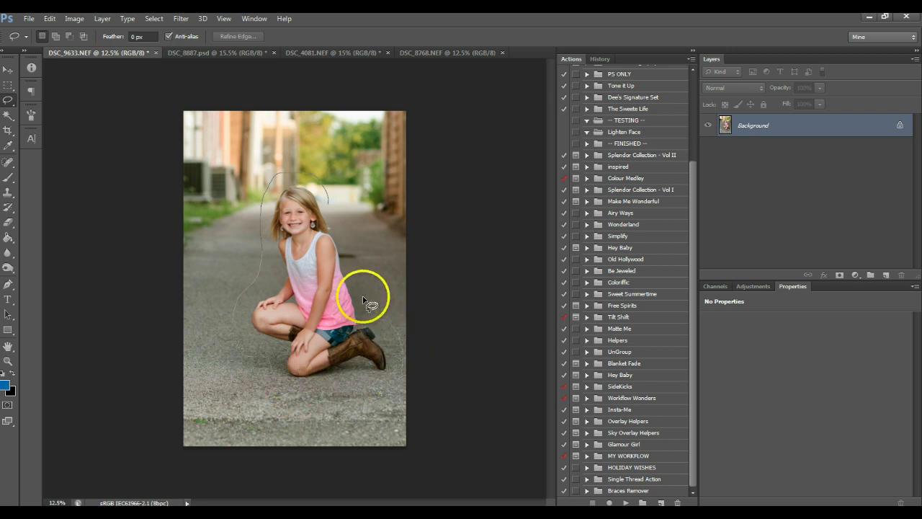
{"action": "mouse_move", "coordinate": [363, 299]}
{"action": "left_mouse_down"}
{"action": "mouse_move", "coordinate": [355, 240]}
{"action": "mouse_move", "coordinate": [330, 208]}
{"action": "left_mouse_up"}
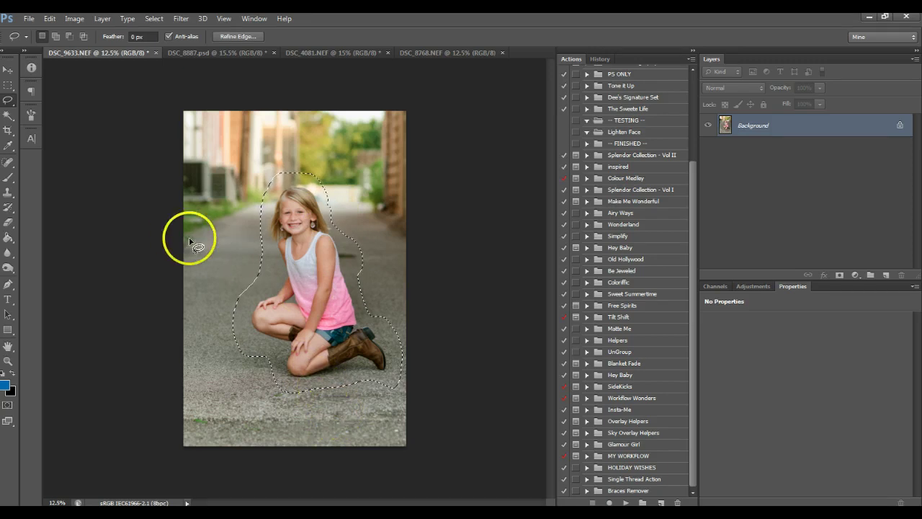
{"action": "left_click", "coordinate": [8, 115]}
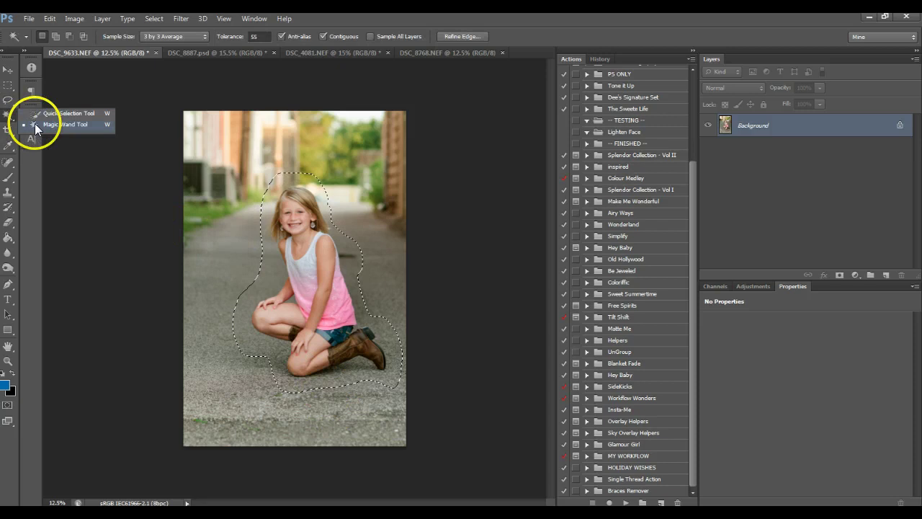
{"action": "left_click", "coordinate": [34, 123]}
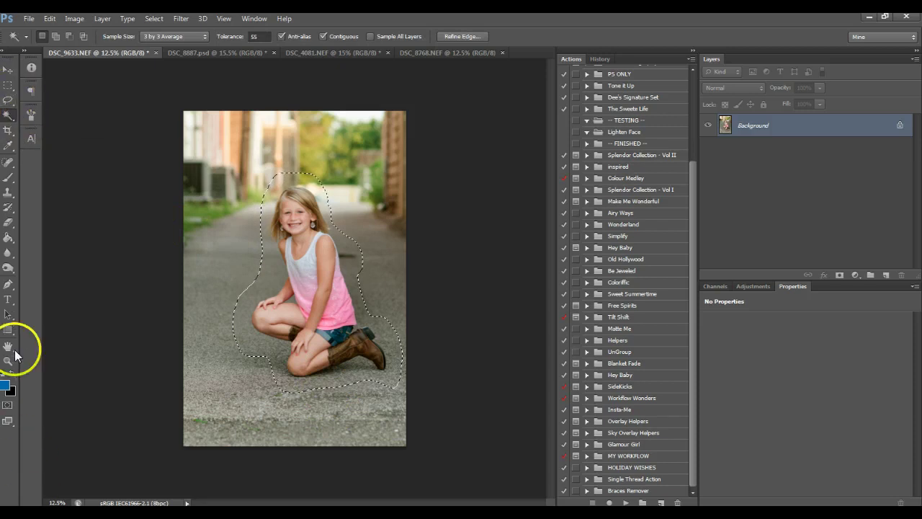
{"action": "key", "text": "z"}
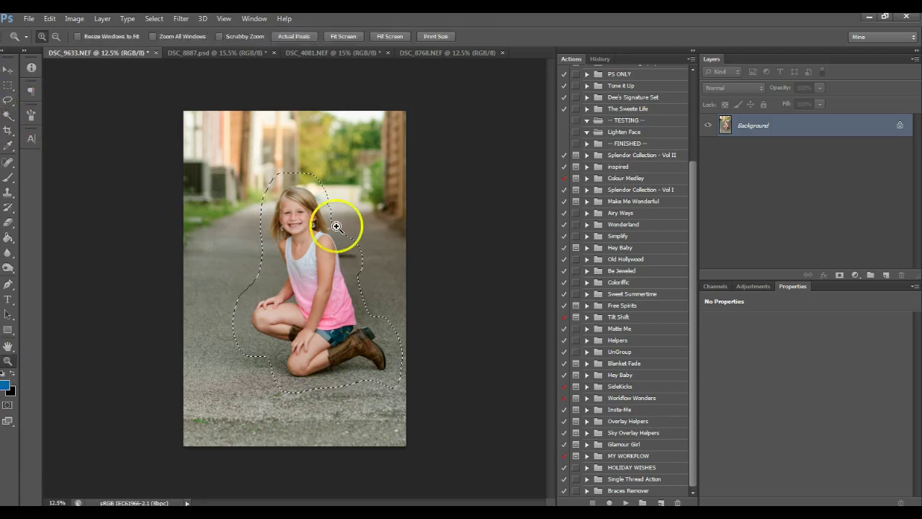
{"action": "left_click", "coordinate": [8, 100]}
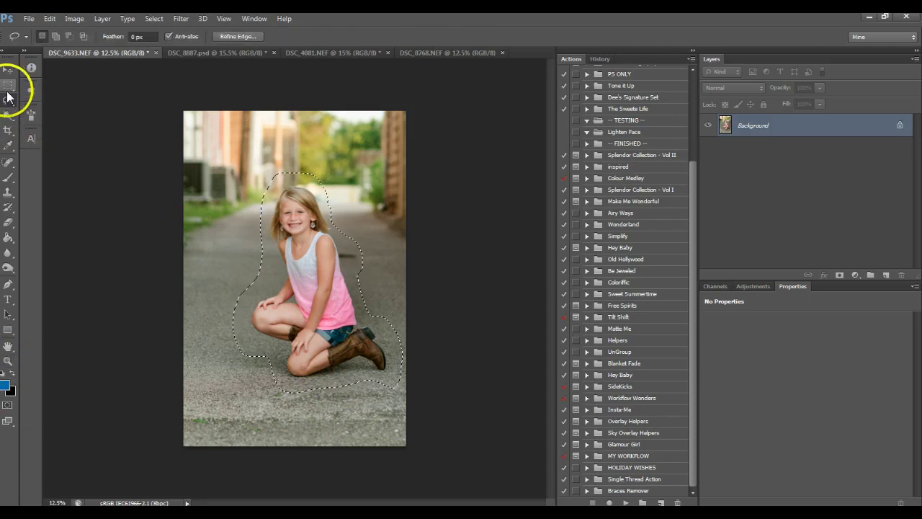
{"action": "left_click", "coordinate": [8, 360]}
{"action": "left_click", "coordinate": [313, 210]}
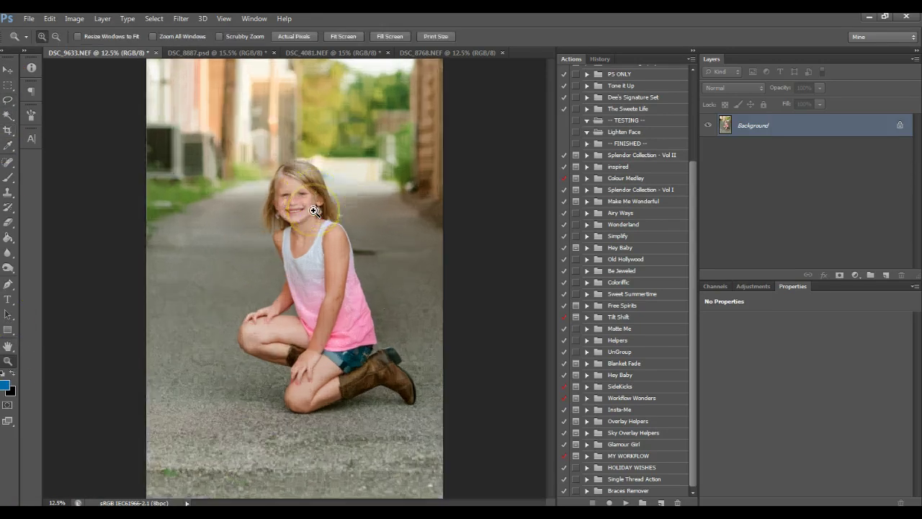
{"action": "left_click", "coordinate": [314, 210]}
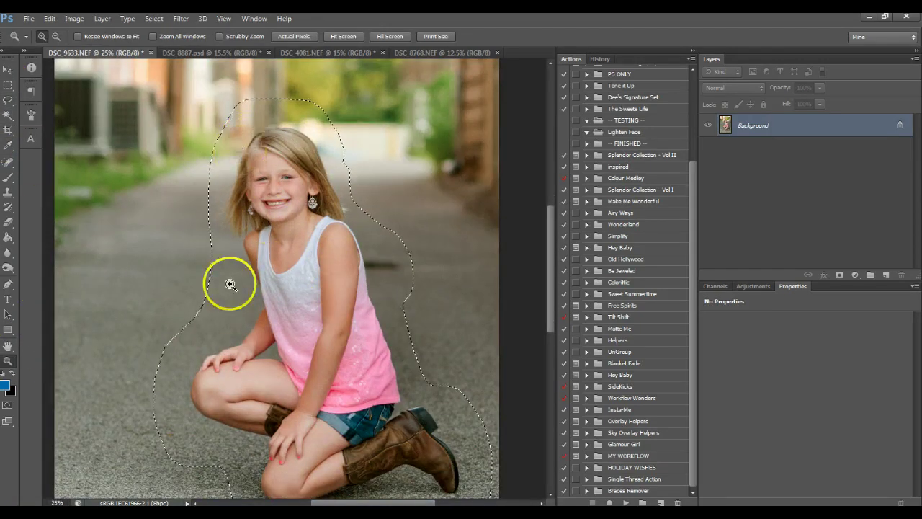
{"action": "left_click", "coordinate": [339, 34]}
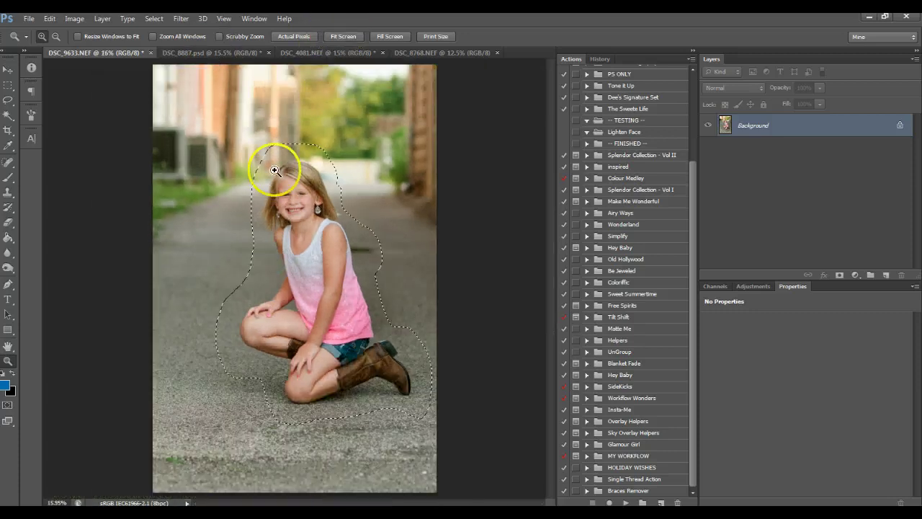
Step: Paste the copied girl selection into DSC_8887.psd as a new layer and move it down onto the gravel path
{"action": "left_click", "coordinate": [230, 52]}
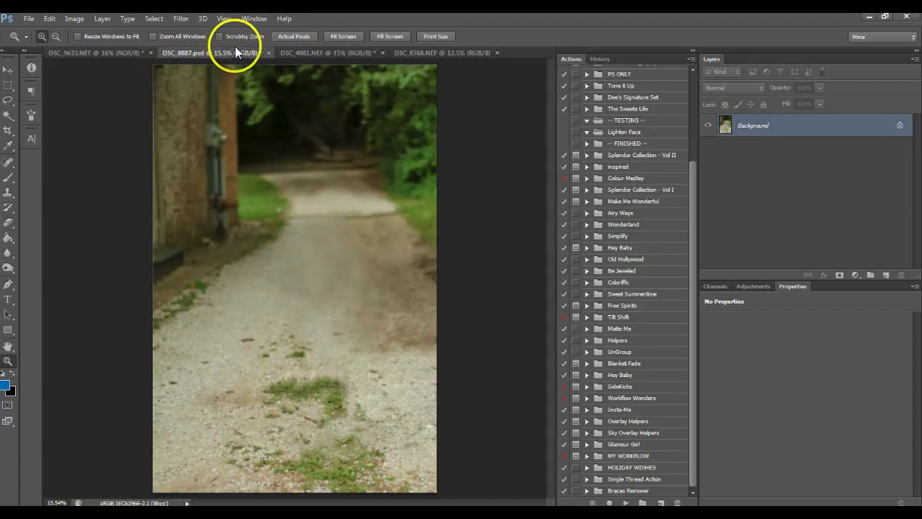
{"action": "key", "text": "ctrl+v"}
{"action": "key", "text": "v"}
{"action": "left_click_drag", "start_coordinate": [293, 227], "coordinate": [317, 299]}
Step: Scale the pasted girl proportionally to about 90.7% and position her slightly right of centre on the path
{"action": "left_click", "coordinate": [208, 202]}
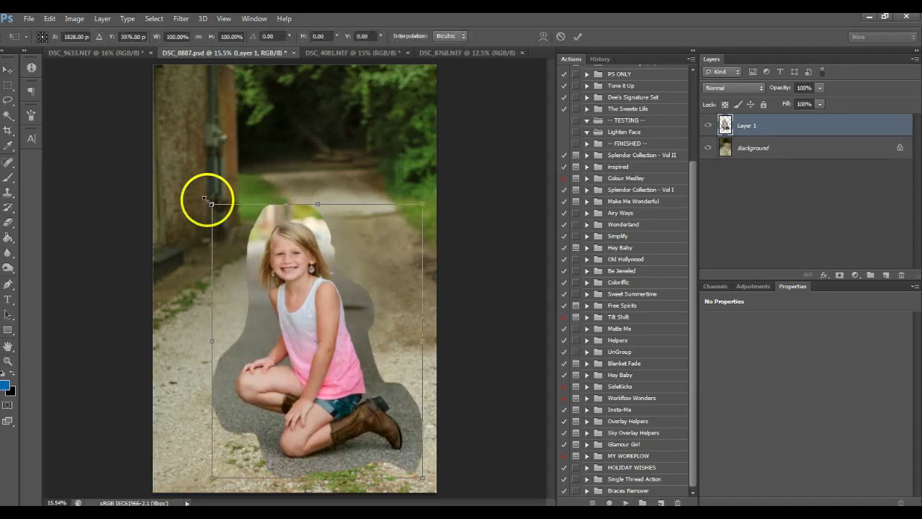
{"action": "left_click_drag", "start_coordinate": [209, 203], "coordinate": [230, 219]}
{"action": "left_click_drag", "start_coordinate": [329, 285], "coordinate": [318, 290]}
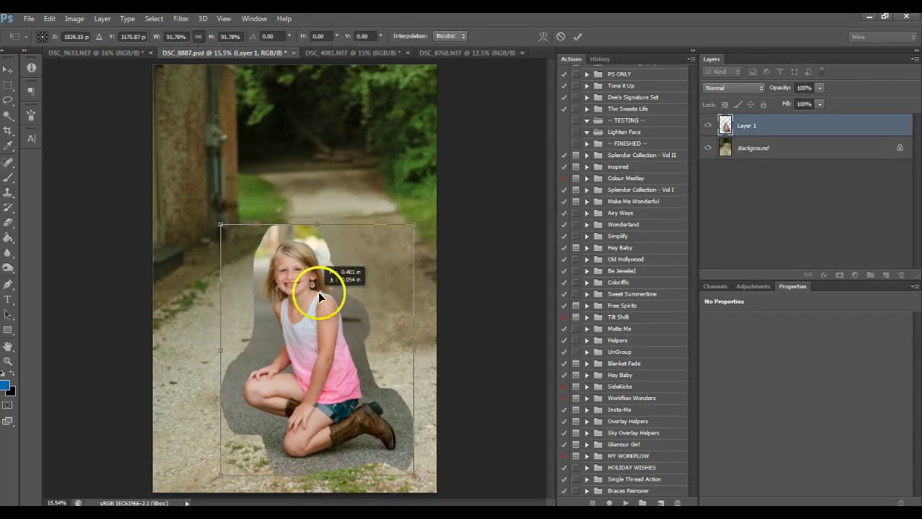
{"action": "left_click_drag", "start_coordinate": [412, 225], "coordinate": [408, 228]}
{"action": "left_click_drag", "start_coordinate": [334, 275], "coordinate": [347, 275]}
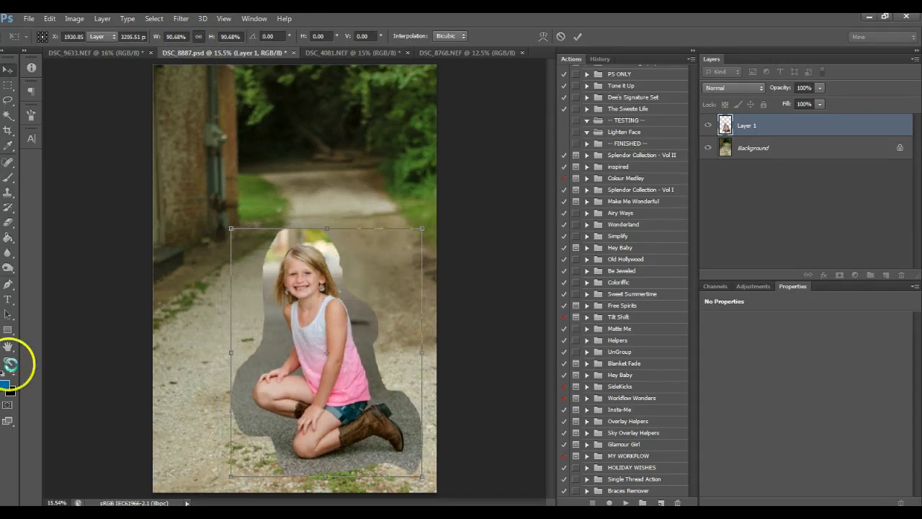
Step: Select the leftover backdrop on Layer 1 beside the girl's face, bent arm and hand with the Quick Selection tool
{"action": "left_click", "coordinate": [9, 362]}
{"action": "left_click", "coordinate": [306, 333]}
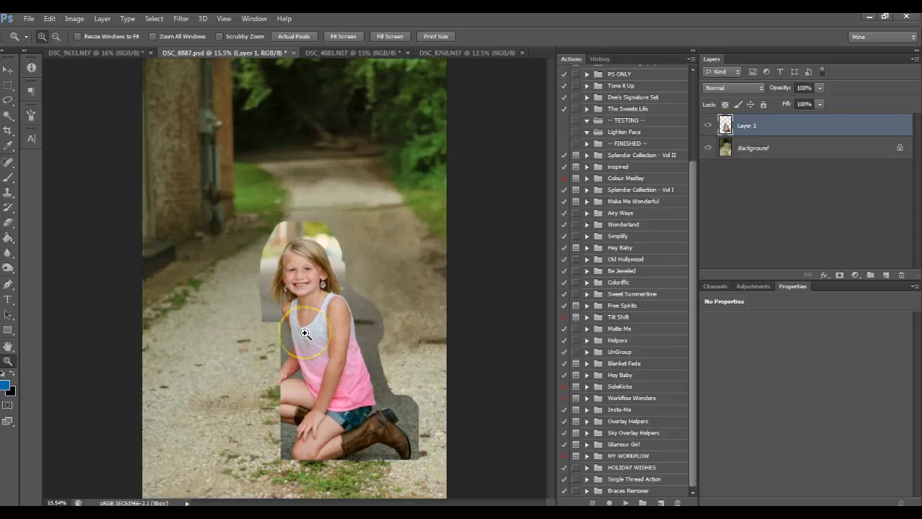
{"action": "left_click", "coordinate": [313, 340]}
{"action": "left_click", "coordinate": [357, 352]}
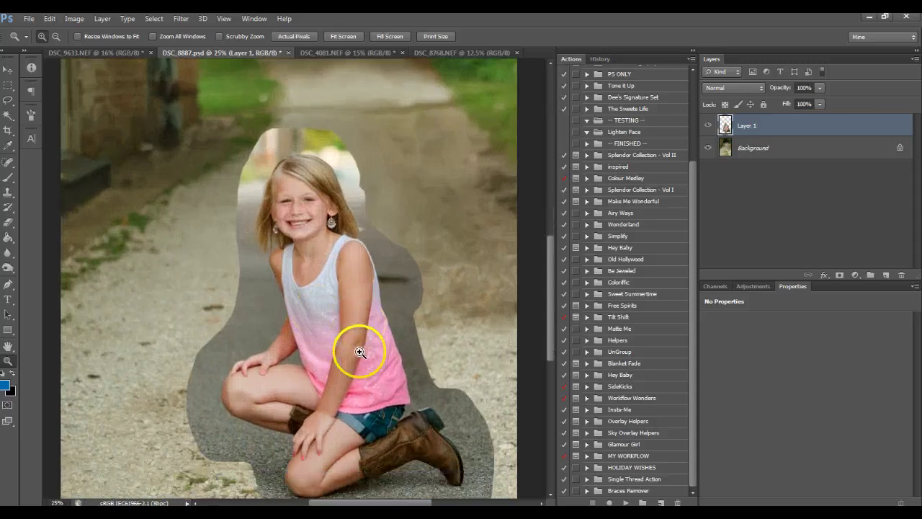
{"action": "left_click", "coordinate": [7, 117]}
{"action": "left_click", "coordinate": [4, 116]}
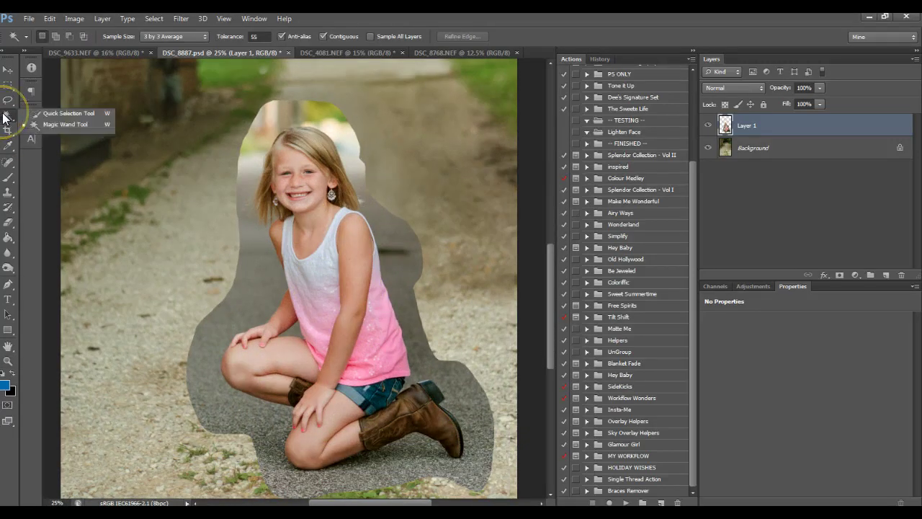
{"action": "left_click", "coordinate": [44, 116]}
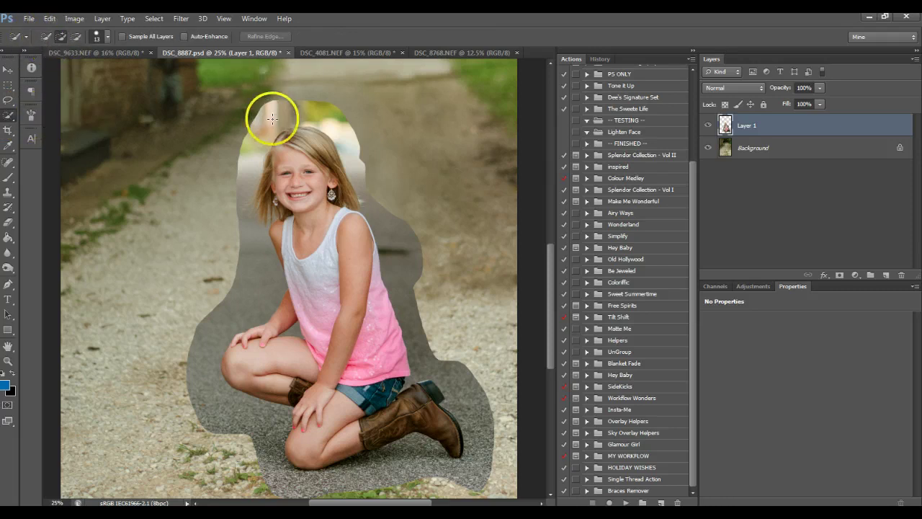
{"action": "left_click_drag", "start_coordinate": [266, 109], "coordinate": [271, 120]}
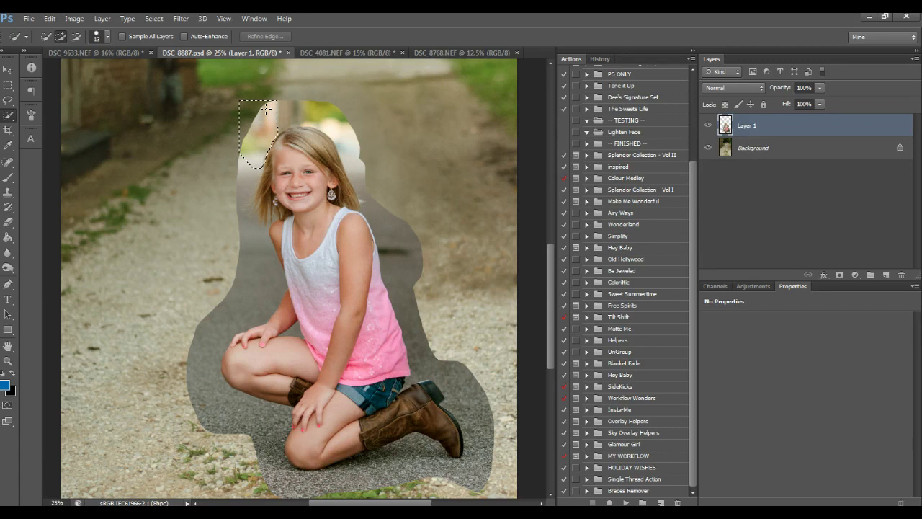
{"action": "left_click_drag", "start_coordinate": [243, 229], "coordinate": [245, 248]}
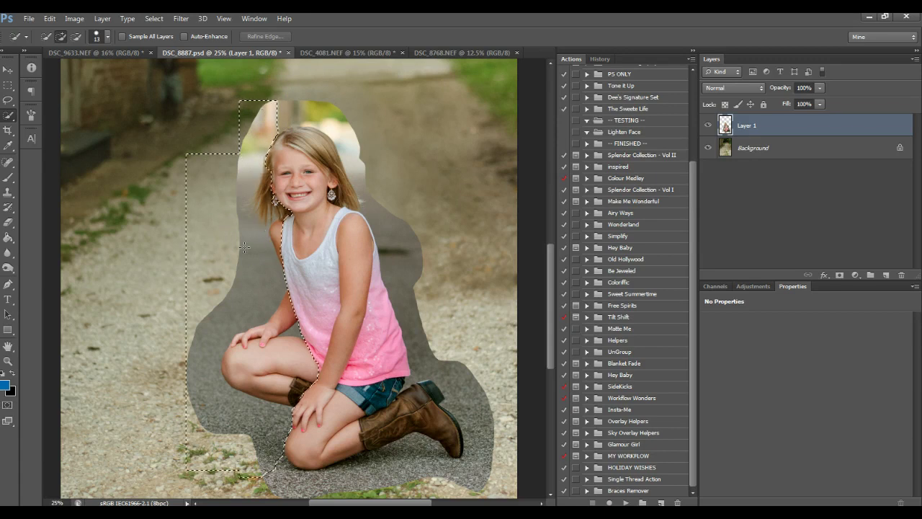
{"action": "mouse_move", "coordinate": [280, 351]}
{"action": "left_mouse_down"}
{"action": "mouse_move", "coordinate": [273, 323]}
{"action": "mouse_move", "coordinate": [289, 288]}
{"action": "mouse_move", "coordinate": [261, 350]}
{"action": "mouse_move", "coordinate": [294, 297]}
{"action": "left_mouse_up"}
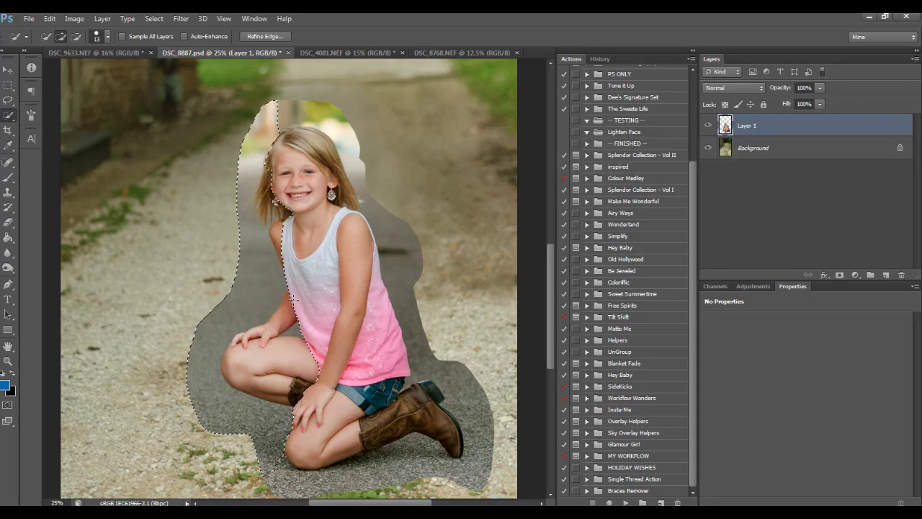
{"action": "left_click_drag", "start_coordinate": [293, 297], "coordinate": [288, 307]}
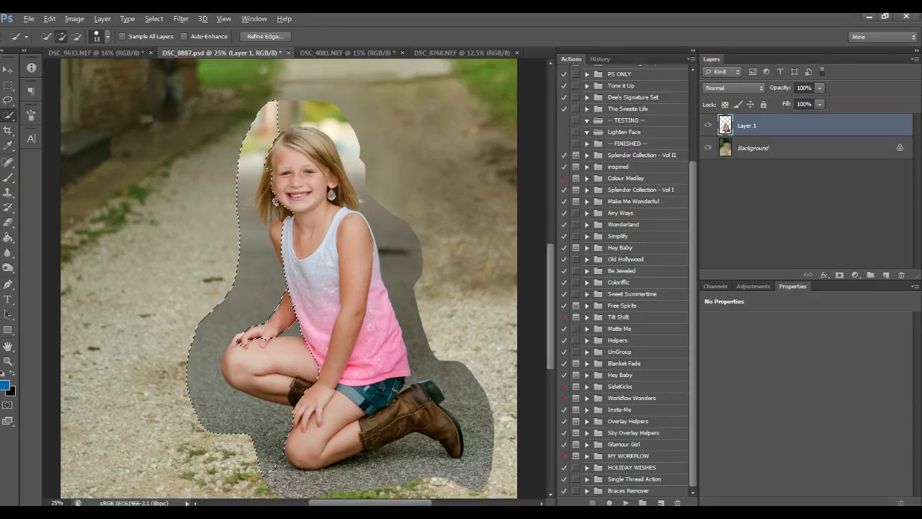
Step: Refine the selection along both knees and extend it over the leftover pavement below the front knee
{"action": "mouse_move", "coordinate": [264, 384]}
{"action": "left_mouse_down"}
{"action": "mouse_move", "coordinate": [293, 399]}
{"action": "mouse_move", "coordinate": [240, 336]}
{"action": "mouse_move", "coordinate": [233, 356]}
{"action": "mouse_move", "coordinate": [249, 381]}
{"action": "mouse_move", "coordinate": [294, 395]}
{"action": "left_mouse_up"}
{"action": "mouse_move", "coordinate": [312, 329]}
{"action": "left_mouse_down"}
{"action": "mouse_move", "coordinate": [305, 391]}
{"action": "mouse_move", "coordinate": [272, 395]}
{"action": "mouse_move", "coordinate": [319, 422]}
{"action": "mouse_move", "coordinate": [337, 417]}
{"action": "left_mouse_up"}
{"action": "scroll", "coordinate": [295, 392], "scroll_direction": "down", "scroll_amount": 2}
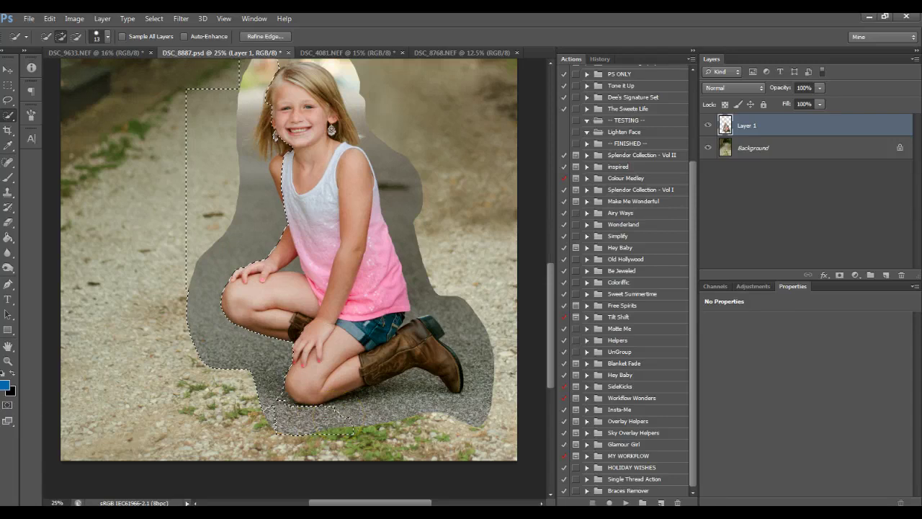
{"action": "mouse_move", "coordinate": [275, 394]}
{"action": "left_mouse_down"}
{"action": "mouse_move", "coordinate": [262, 403]}
{"action": "mouse_move", "coordinate": [274, 422]}
{"action": "mouse_move", "coordinate": [278, 391]}
{"action": "mouse_move", "coordinate": [294, 408]}
{"action": "left_mouse_up"}
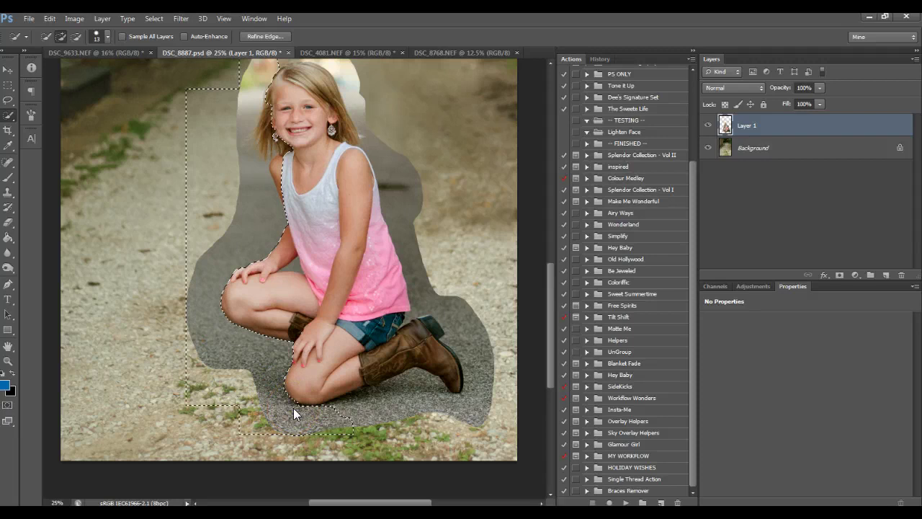
{"action": "mouse_move", "coordinate": [310, 245]}
{"action": "left_mouse_down"}
{"action": "mouse_move", "coordinate": [346, 266]}
{"action": "mouse_move", "coordinate": [315, 274]}
{"action": "mouse_move", "coordinate": [294, 260]}
{"action": "mouse_move", "coordinate": [330, 412]}
{"action": "left_mouse_up"}
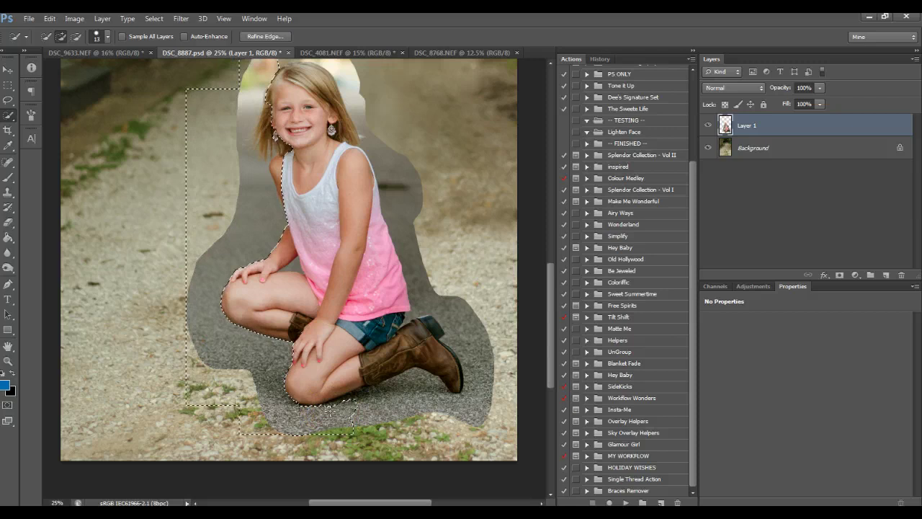
Step: Extend the selection over the leftover pavement under and behind the boots, up to the back of the pink shirt
{"action": "mouse_move", "coordinate": [413, 386]}
{"action": "left_mouse_down"}
{"action": "mouse_move", "coordinate": [435, 382]}
{"action": "mouse_move", "coordinate": [451, 411]}
{"action": "left_mouse_up"}
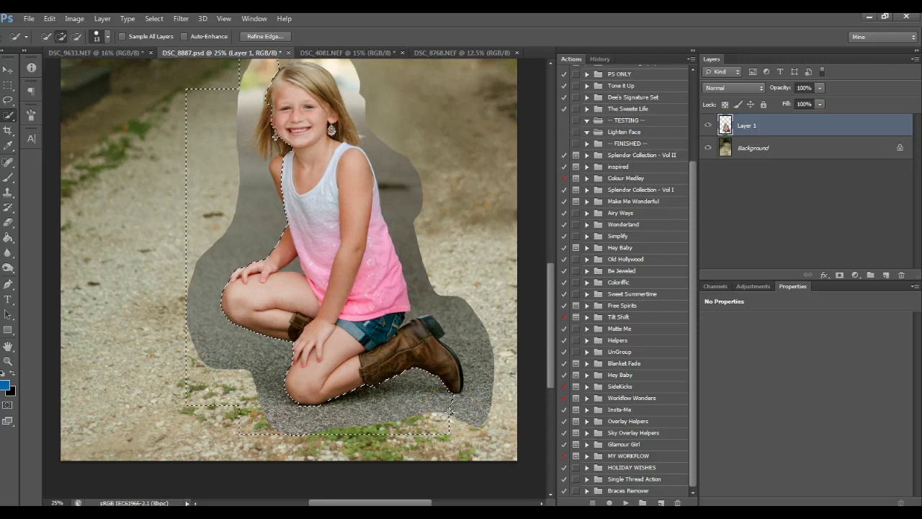
{"action": "mouse_move", "coordinate": [222, 62]}
{"action": "left_mouse_down"}
{"action": "mouse_move", "coordinate": [121, 170]}
{"action": "mouse_move", "coordinate": [129, 257]}
{"action": "mouse_move", "coordinate": [168, 313]}
{"action": "left_mouse_up"}
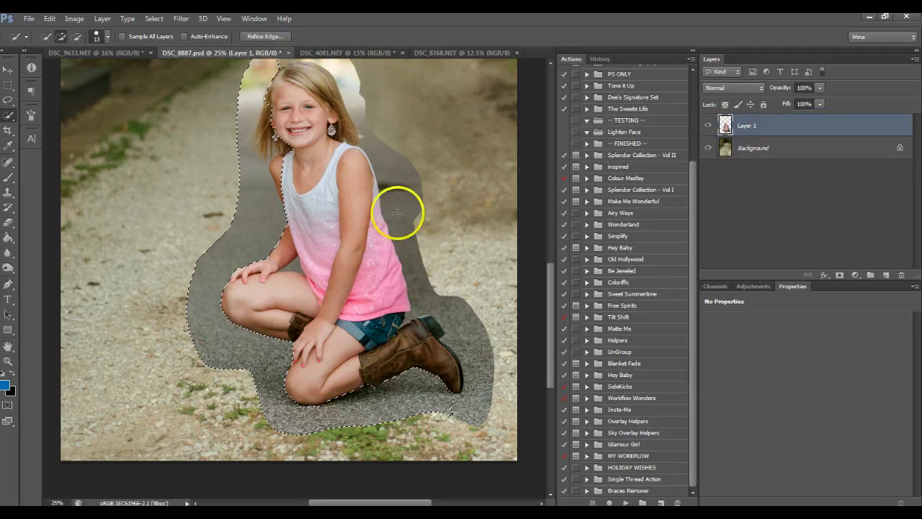
{"action": "mouse_move", "coordinate": [459, 357]}
{"action": "left_mouse_down"}
{"action": "mouse_move", "coordinate": [423, 391]}
{"action": "mouse_move", "coordinate": [457, 397]}
{"action": "mouse_move", "coordinate": [448, 398]}
{"action": "left_mouse_up"}
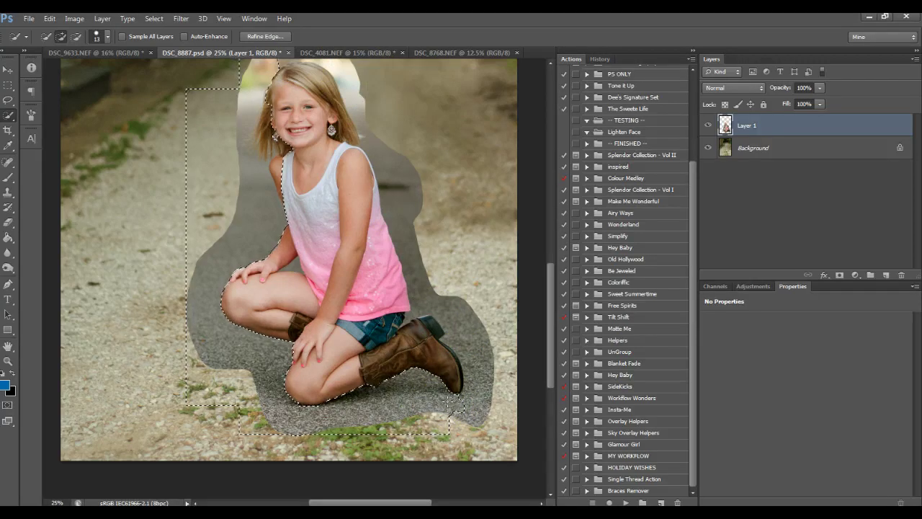
{"action": "left_click", "coordinate": [448, 402]}
{"action": "mouse_move", "coordinate": [448, 401]}
{"action": "left_mouse_down"}
{"action": "mouse_move", "coordinate": [475, 354]}
{"action": "mouse_move", "coordinate": [458, 310]}
{"action": "mouse_move", "coordinate": [438, 300]}
{"action": "mouse_move", "coordinate": [469, 334]}
{"action": "mouse_move", "coordinate": [437, 300]}
{"action": "left_mouse_up"}
{"action": "left_click", "coordinate": [438, 300]}
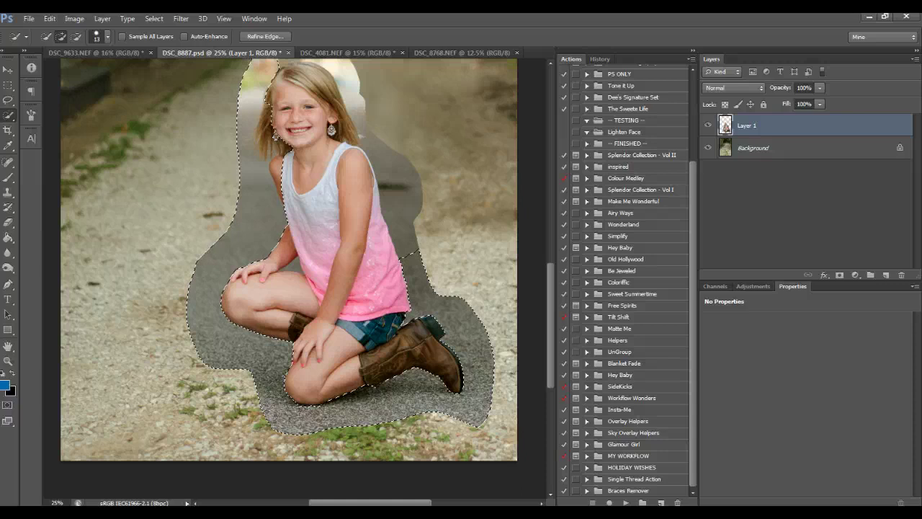
Step: Extend the backdrop selection around the girl's hair with Auto-Enhance enabled, and refine the selection edge with Smooth set to 13
{"action": "scroll", "coordinate": [313, 232], "scroll_direction": "up", "scroll_amount": 3}
{"action": "left_click", "coordinate": [313, 232]}
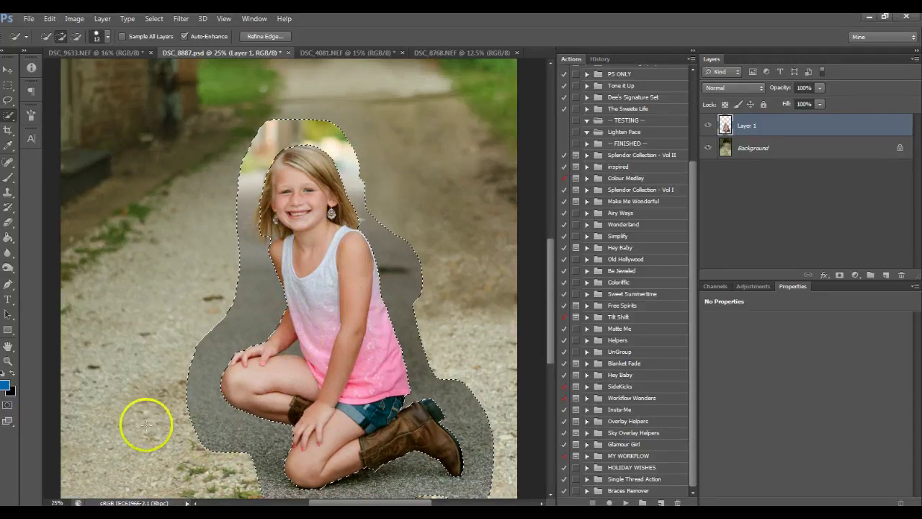
{"action": "left_click", "coordinate": [252, 39]}
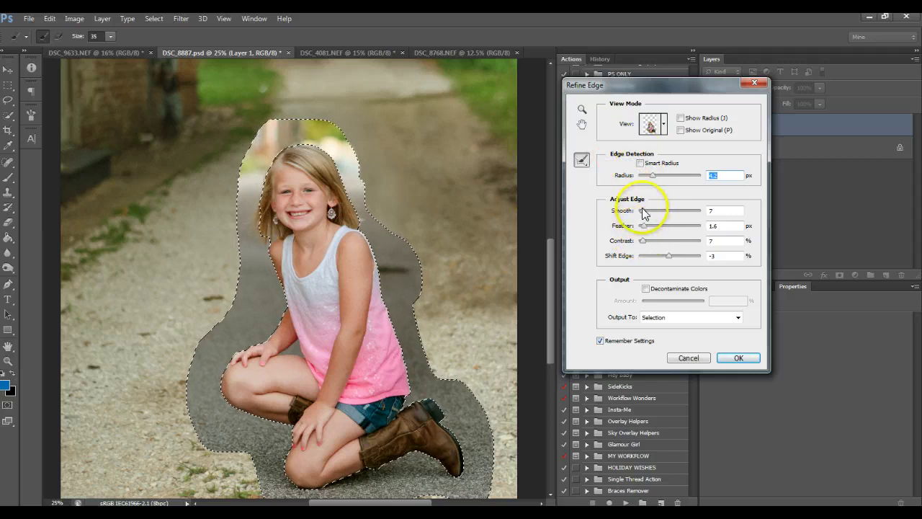
{"action": "left_click_drag", "start_coordinate": [645, 212], "coordinate": [648, 214]}
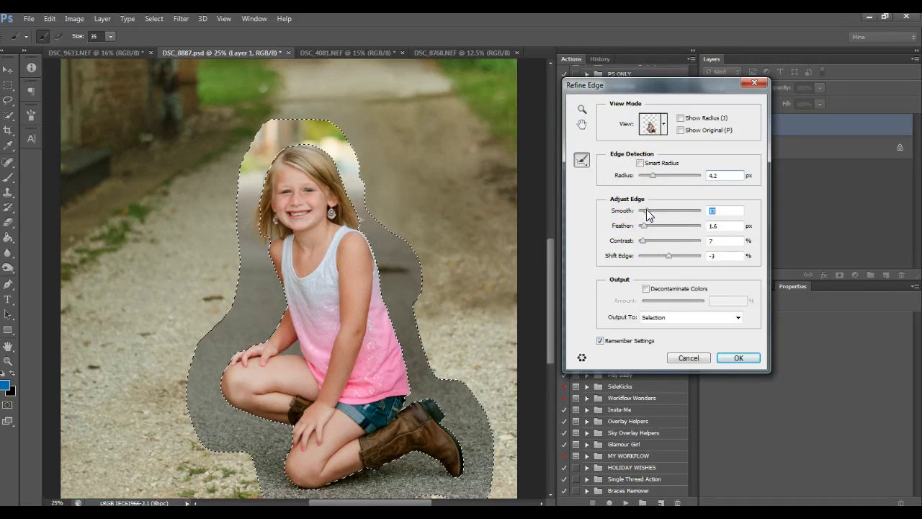
{"action": "left_click", "coordinate": [738, 357]}
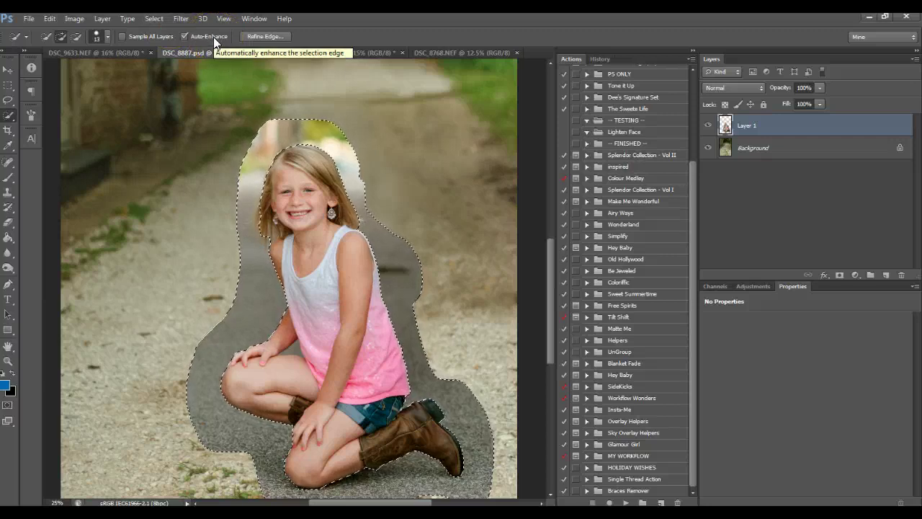
Step: Invert the selection and add a layer mask to Layer 1 that hides the leftover backdrop
{"action": "left_click", "coordinate": [155, 19]}
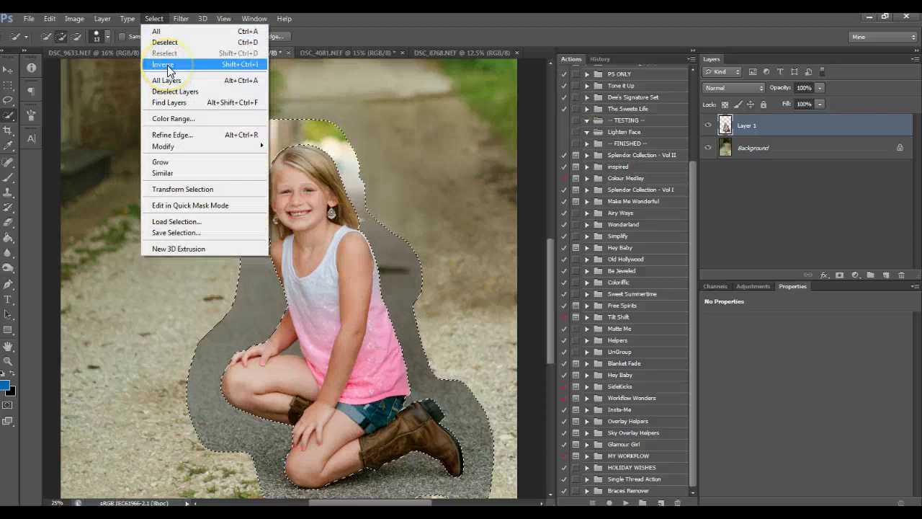
{"action": "left_click", "coordinate": [163, 65]}
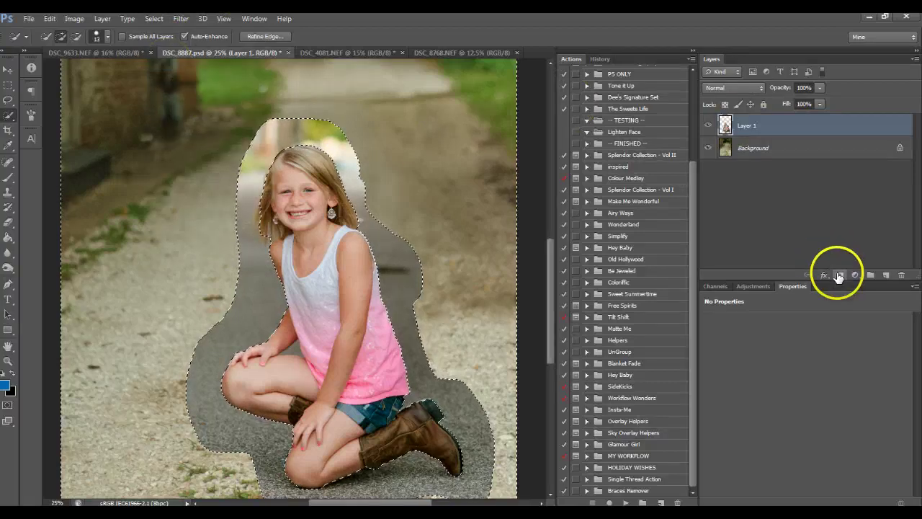
{"action": "left_click", "coordinate": [841, 277]}
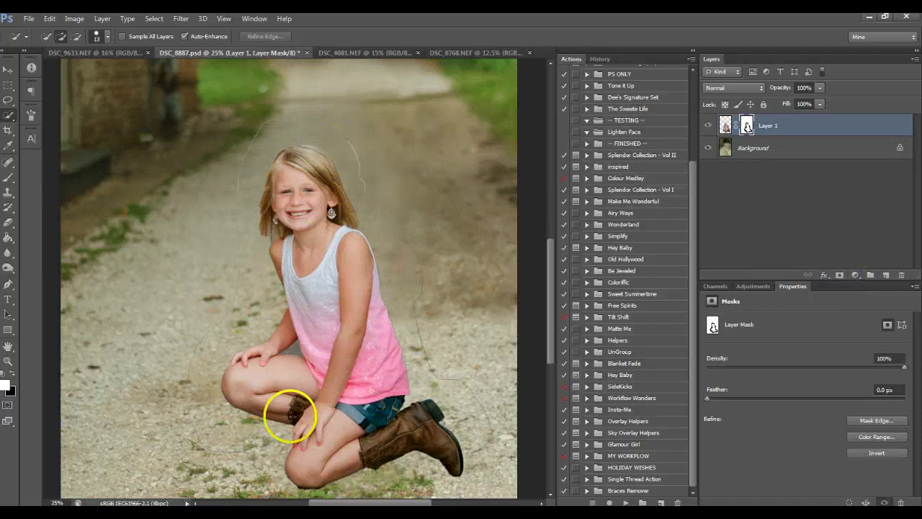
Step: Paint black on the Layer 1 mask with a 200 px brush to erase the faint backdrop outlines around the girl
{"action": "scroll", "coordinate": [259, 389], "scroll_direction": "down", "scroll_amount": 2}
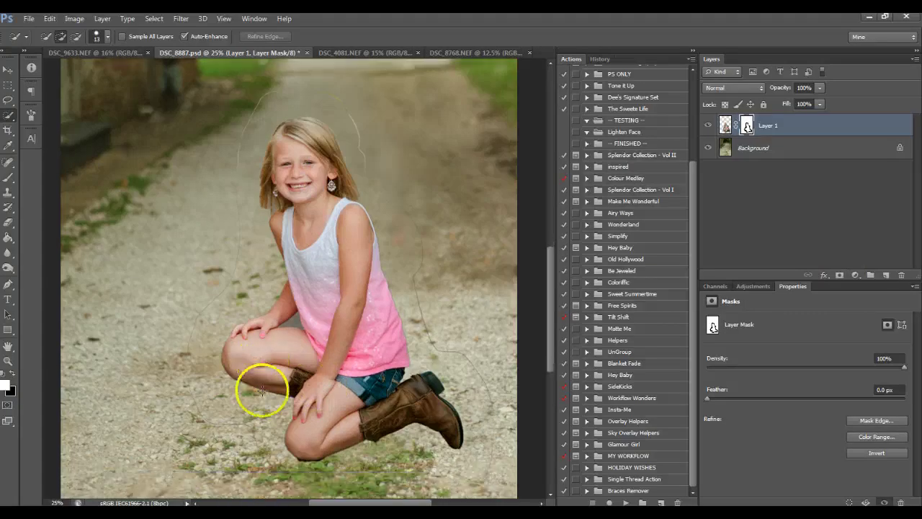
{"action": "scroll", "coordinate": [144, 360], "scroll_direction": "down", "scroll_amount": 1}
{"action": "left_click", "coordinate": [8, 178]}
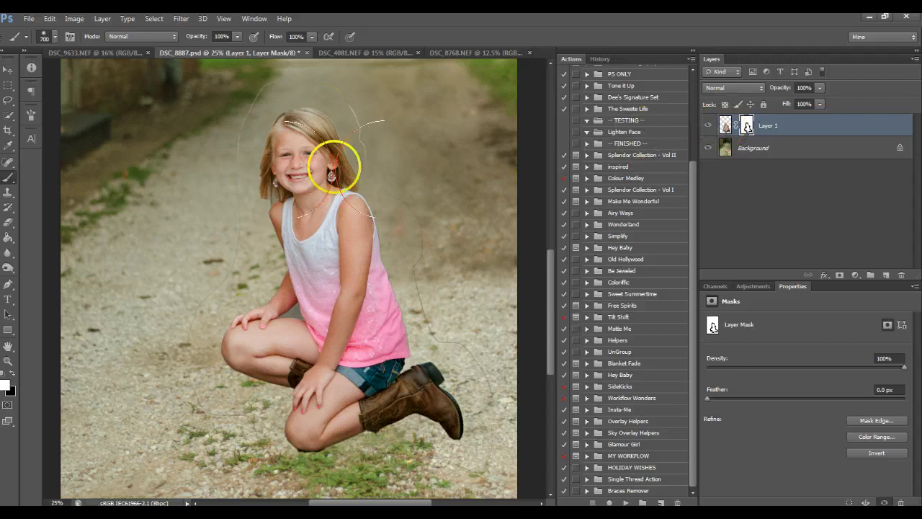
{"action": "left_click", "coordinate": [12, 374]}
{"action": "key", "text": "bracketleft"}
{"action": "key", "text": "bracketleft"}
{"action": "key", "text": "bracketleft"}
{"action": "key", "text": "bracketleft"}
{"action": "key", "text": "bracketleft"}
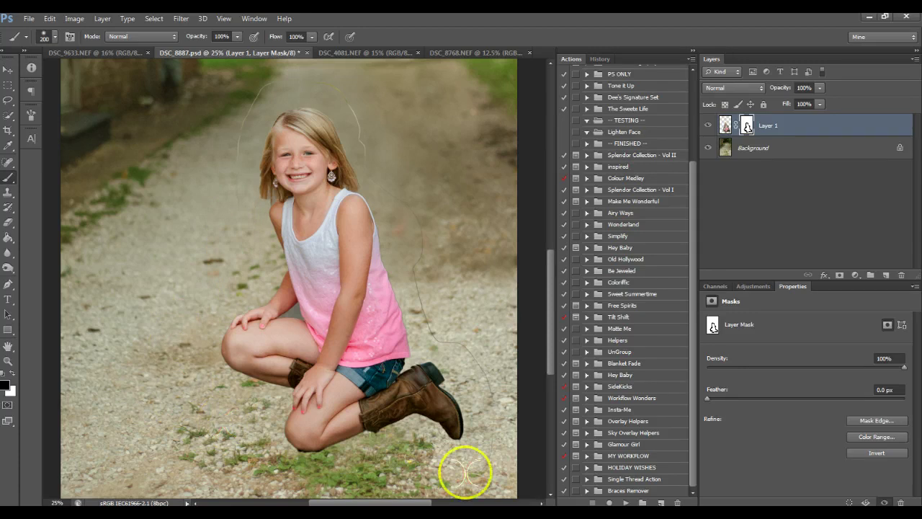
{"action": "scroll", "coordinate": [465, 472], "scroll_direction": "down", "scroll_amount": 2}
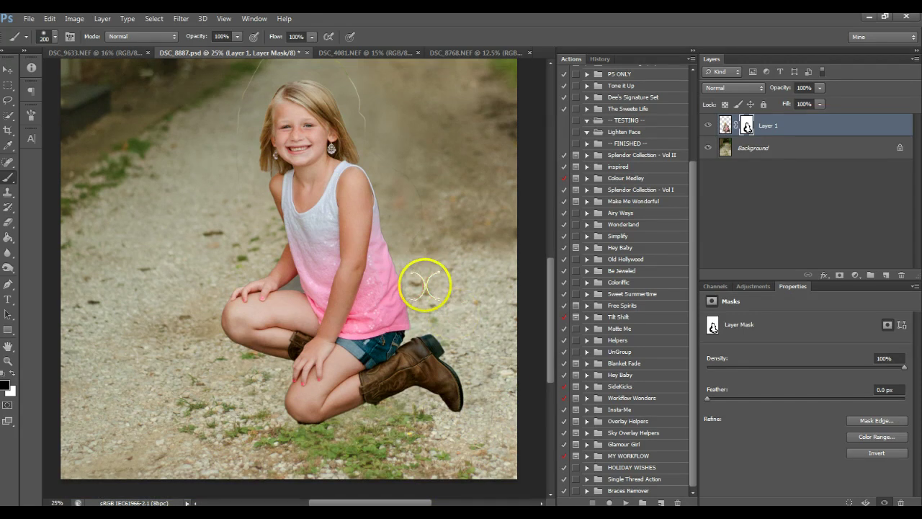
{"action": "scroll", "coordinate": [425, 286], "scroll_direction": "up", "scroll_amount": 3}
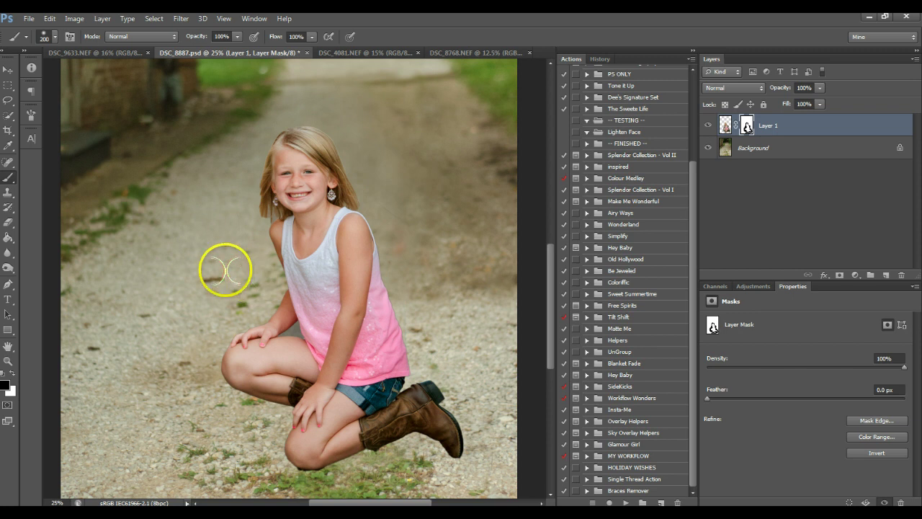
Step: Reduce the mask brush to 45 px and examine the cutout edge along the girl's hair and shoulder up close
{"action": "scroll", "coordinate": [248, 267], "scroll_direction": "down", "scroll_amount": 3}
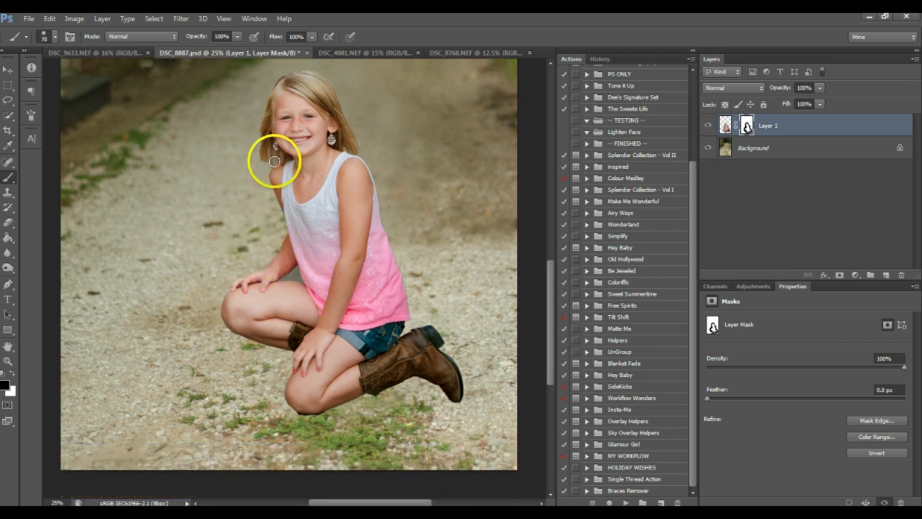
{"action": "key", "text": "bracketleft"}
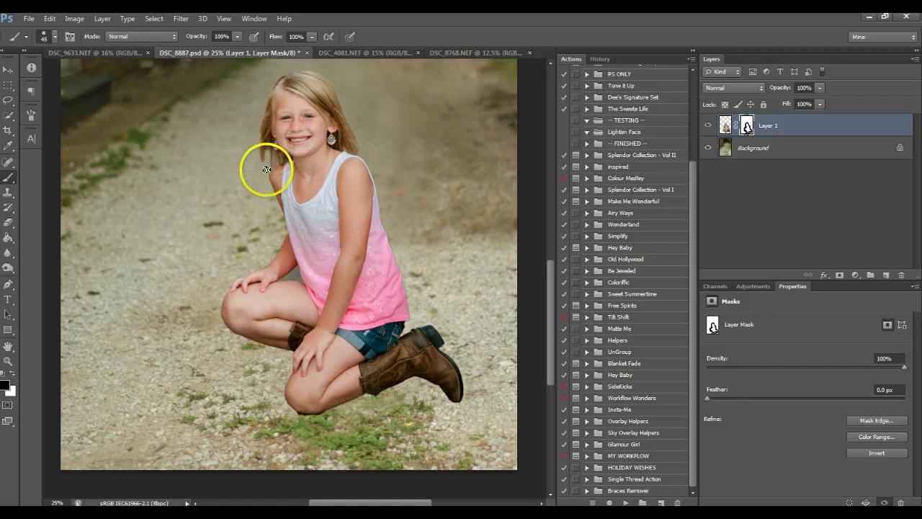
{"action": "left_click", "coordinate": [7, 361]}
{"action": "left_click", "coordinate": [263, 149]}
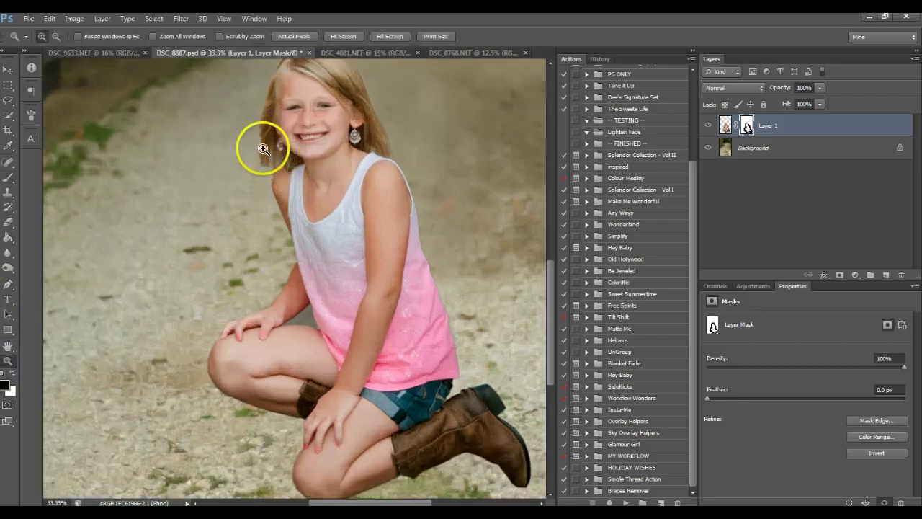
{"action": "left_click", "coordinate": [283, 140]}
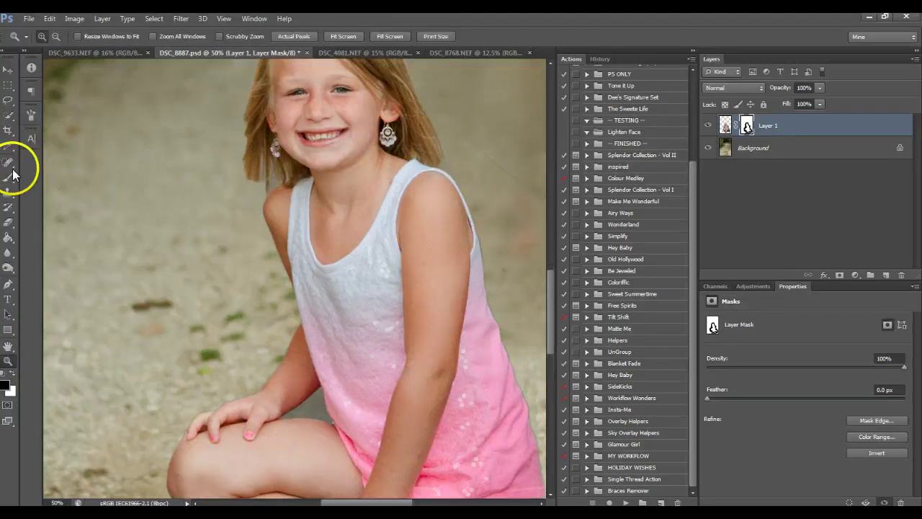
{"action": "left_click", "coordinate": [8, 177]}
{"action": "scroll", "coordinate": [182, 241], "scroll_direction": "up", "scroll_amount": 1}
{"action": "scroll", "coordinate": [181, 241], "scroll_direction": "up", "scroll_amount": 3}
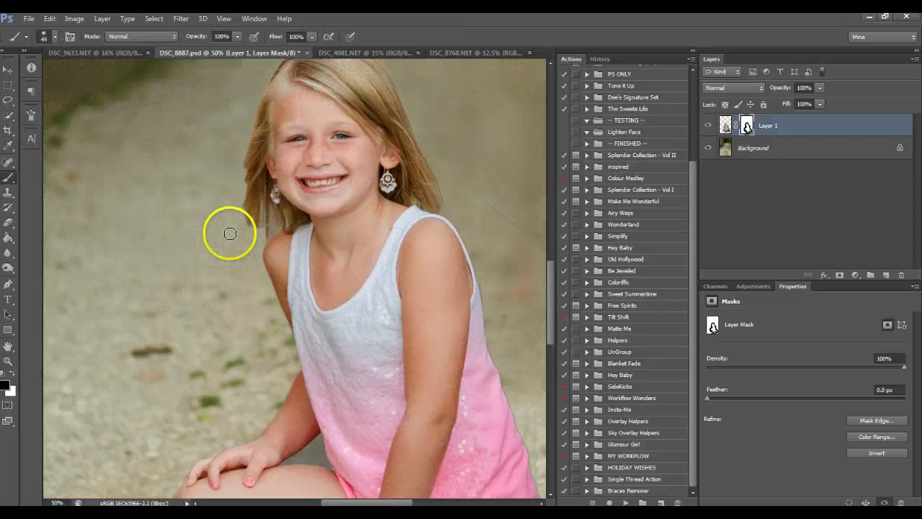
{"action": "left_click", "coordinate": [9, 363]}
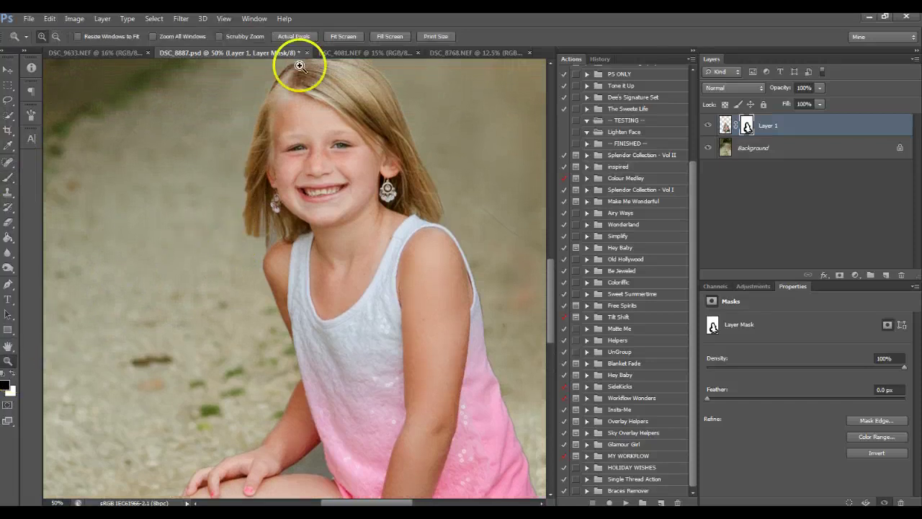
{"action": "left_click", "coordinate": [346, 37]}
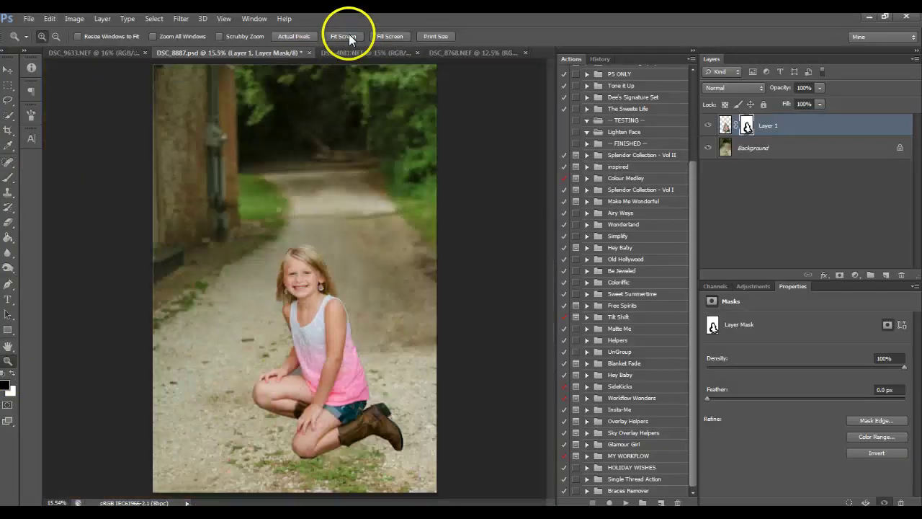
Step: Paint black on the mask with a 25 px brush to remove the dark fringe under the front knee and boot
{"action": "left_click", "coordinate": [305, 313]}
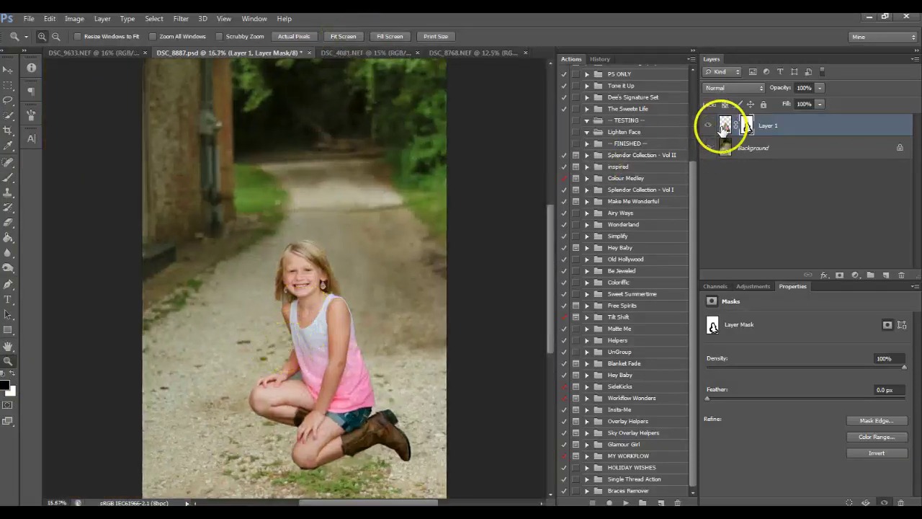
{"action": "scroll", "coordinate": [246, 364], "scroll_direction": "down", "scroll_amount": 1}
{"action": "left_click", "coordinate": [280, 412]}
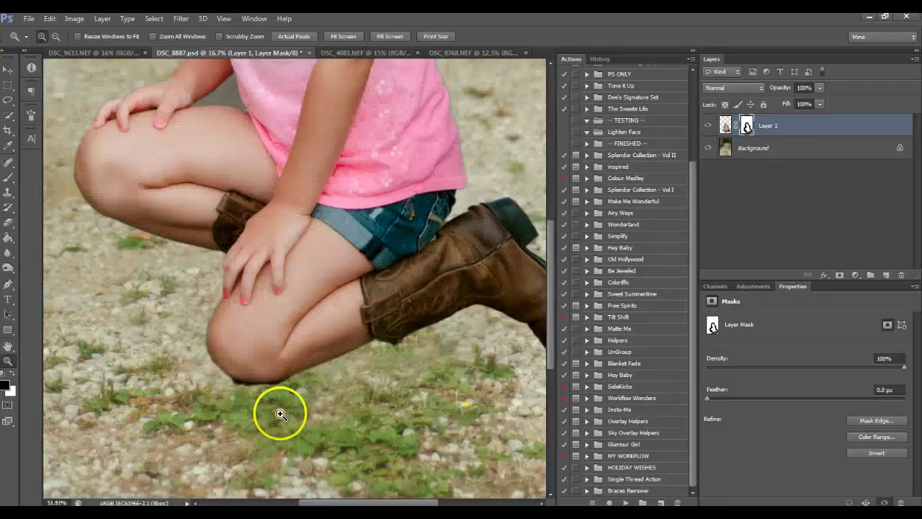
{"action": "left_click", "coordinate": [7, 179]}
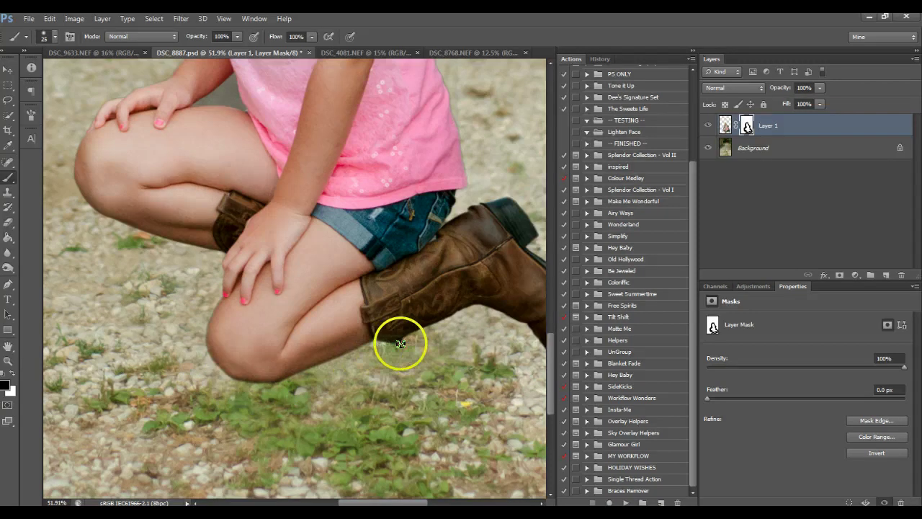
{"action": "left_click", "coordinate": [8, 363]}
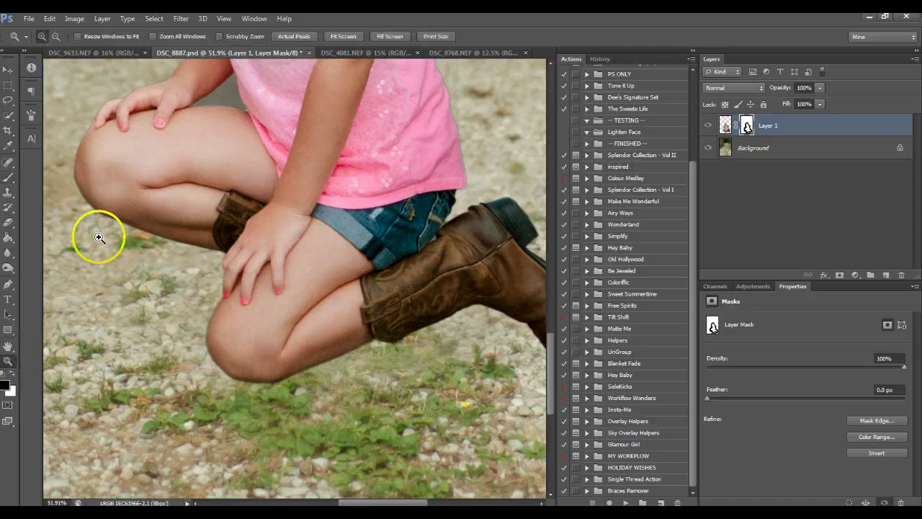
{"action": "left_click", "coordinate": [342, 36]}
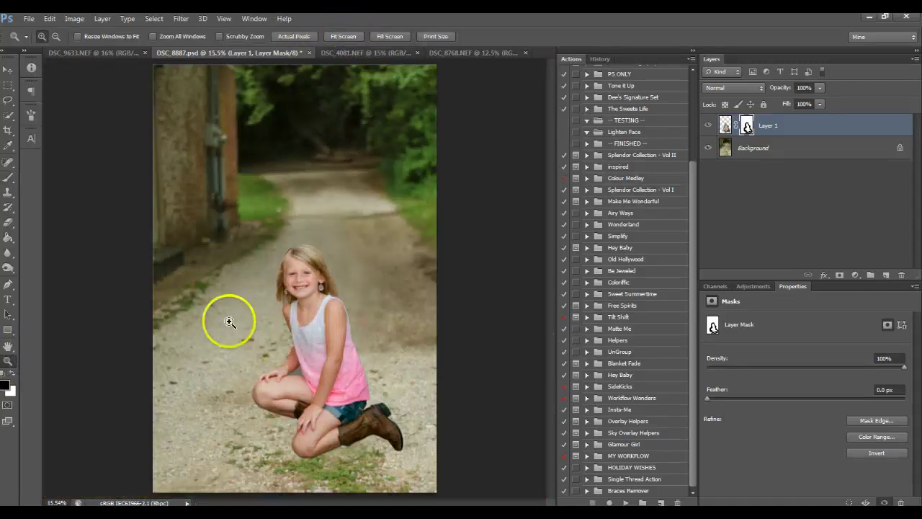
Step: Select the grey backdrop patch between the bent arm, shirt and thigh on Layer 1 with the Magic Wand at tolerance 55
{"action": "left_click_drag", "start_coordinate": [226, 320], "coordinate": [371, 408]}
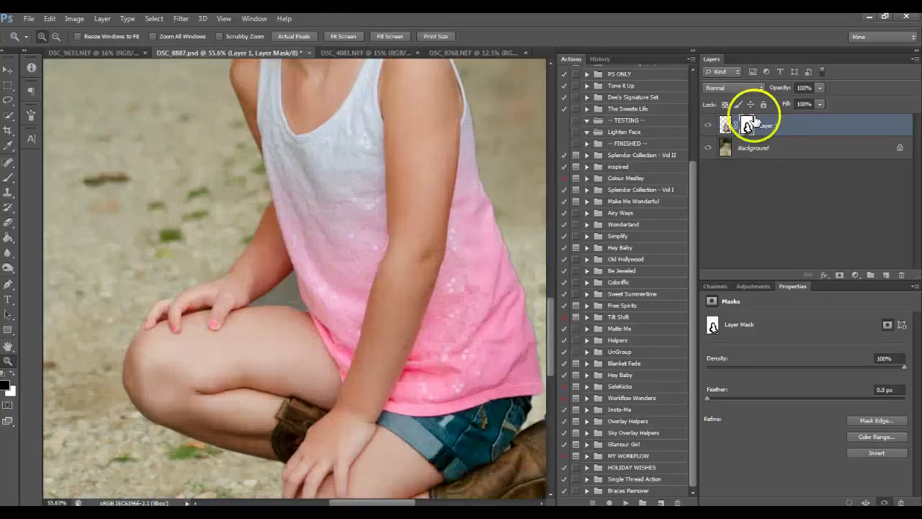
{"action": "left_click", "coordinate": [726, 125]}
{"action": "right_click", "coordinate": [7, 127]}
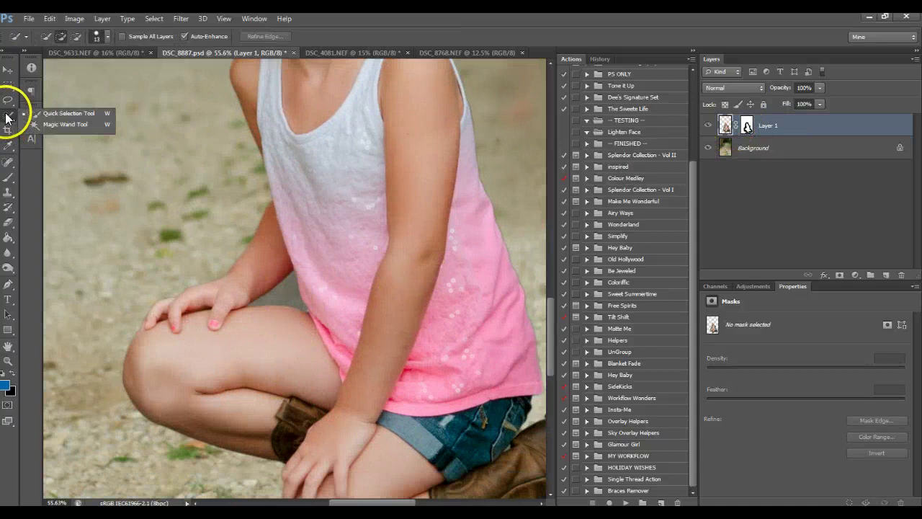
{"action": "left_click", "coordinate": [46, 123]}
{"action": "left_click", "coordinate": [288, 301]}
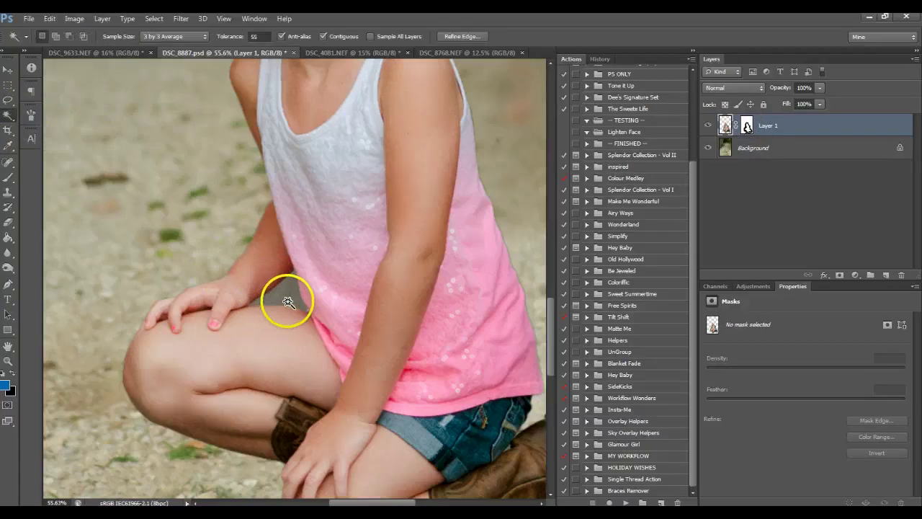
Step: Fill the selected patch with black on the Layer 1 mask using the Paint Bucket, and clear the selection
{"action": "left_click", "coordinate": [746, 126]}
{"action": "left_click", "coordinate": [725, 125]}
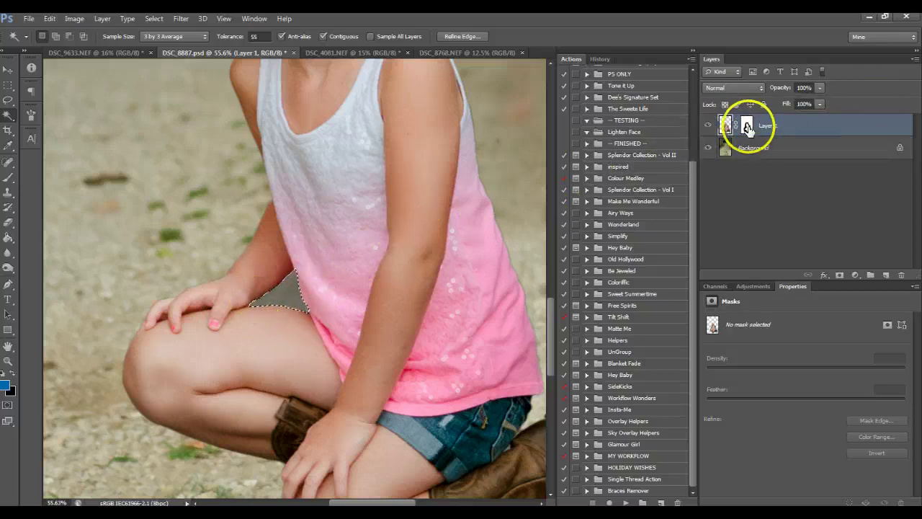
{"action": "left_click", "coordinate": [747, 126]}
{"action": "left_click", "coordinate": [8, 238]}
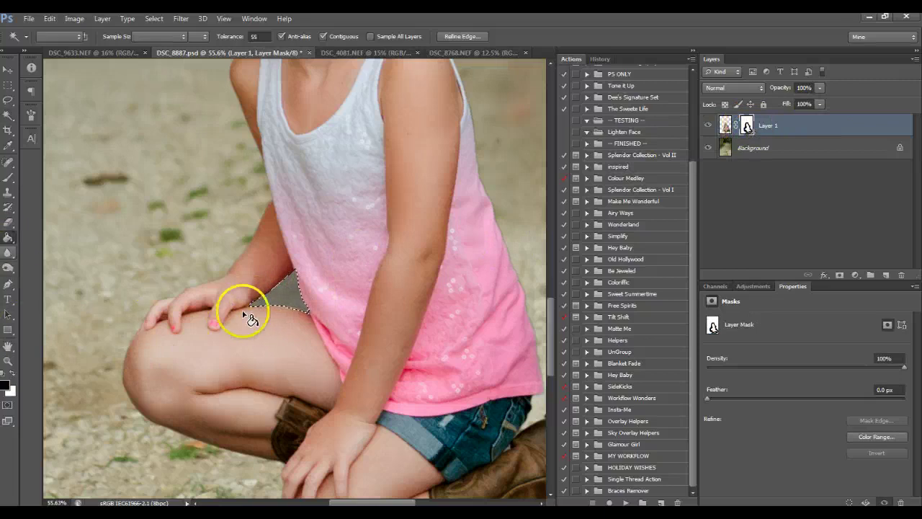
{"action": "left_click", "coordinate": [268, 297]}
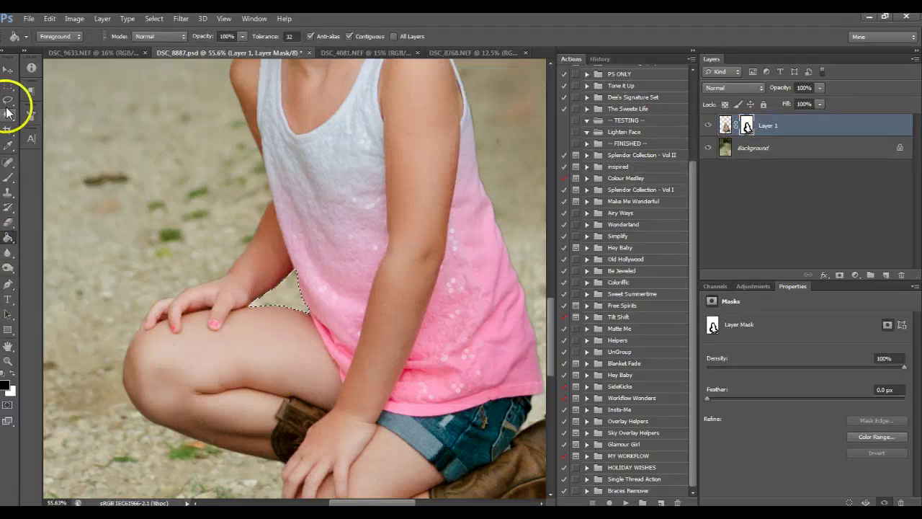
{"action": "key", "text": "l"}
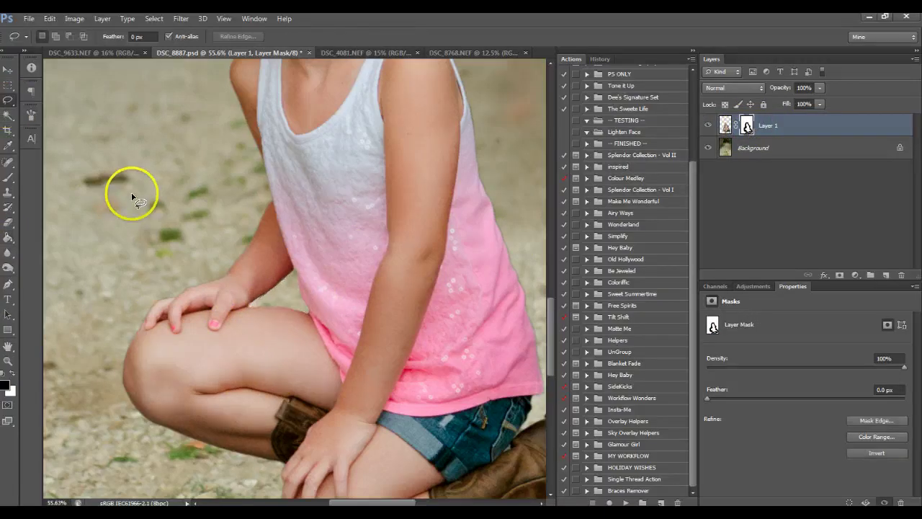
Step: Examine the masked composite as a whole and up close around the girl's hair, neck and shoulders
{"action": "key", "text": "z"}
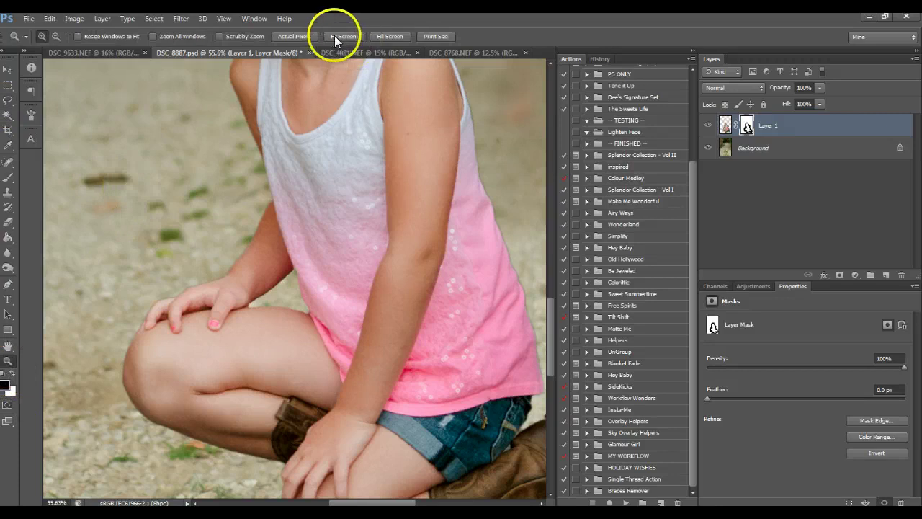
{"action": "left_click", "coordinate": [344, 36]}
{"action": "left_click", "coordinate": [315, 382]}
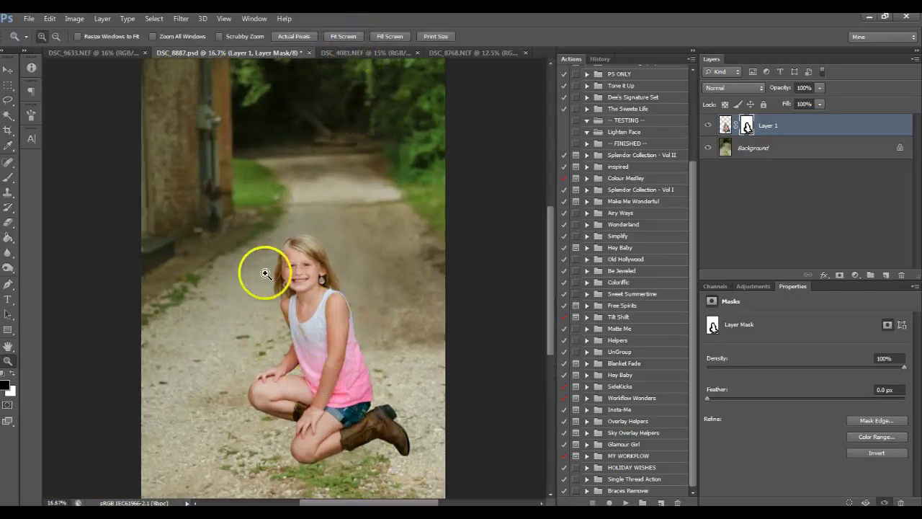
{"action": "left_click_drag", "start_coordinate": [339, 325], "coordinate": [340, 329]}
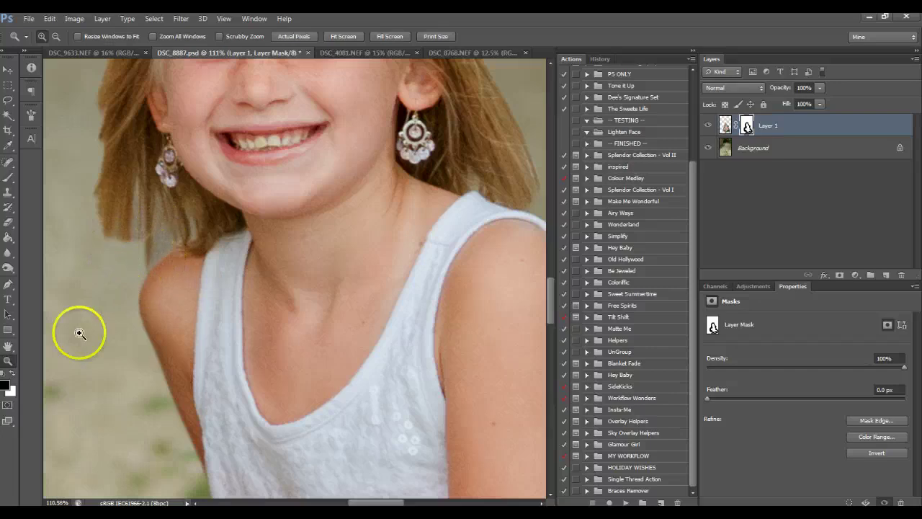
{"action": "left_click", "coordinate": [340, 38]}
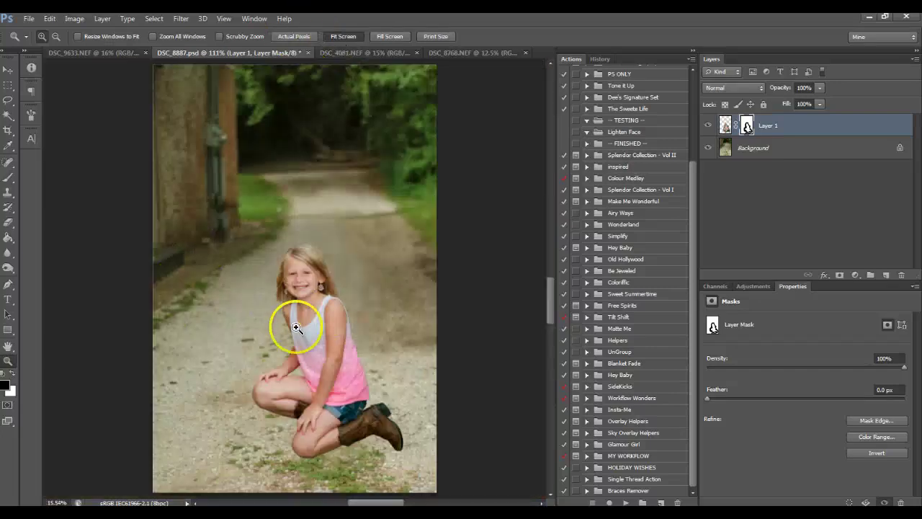
Step: Move the girl slightly down and to the left on the path
{"action": "left_click", "coordinate": [7, 70]}
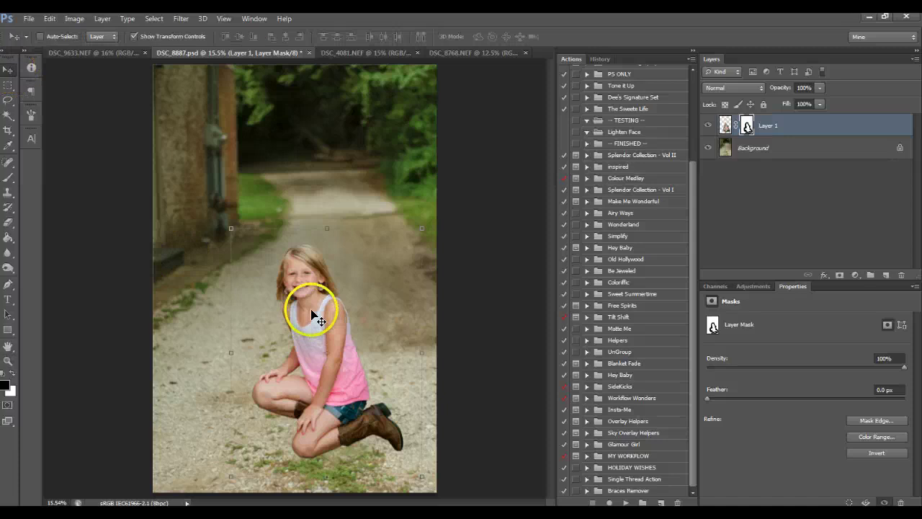
{"action": "mouse_move", "coordinate": [335, 358]}
{"action": "left_mouse_down"}
{"action": "mouse_move", "coordinate": [339, 371]}
{"action": "mouse_move", "coordinate": [340, 352]}
{"action": "left_mouse_up"}
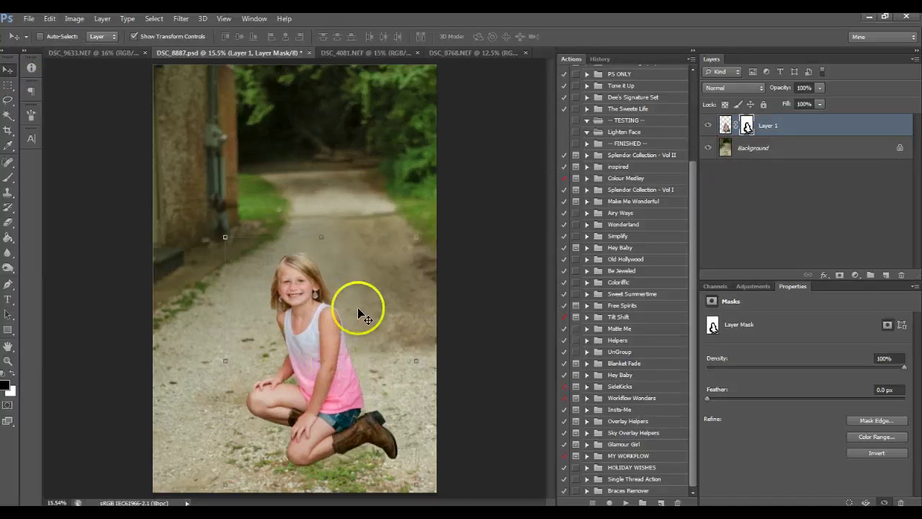
Step: Run the Royales action from the inspired set above Layer 1
{"action": "left_click", "coordinate": [787, 149]}
{"action": "left_click", "coordinate": [8, 361]}
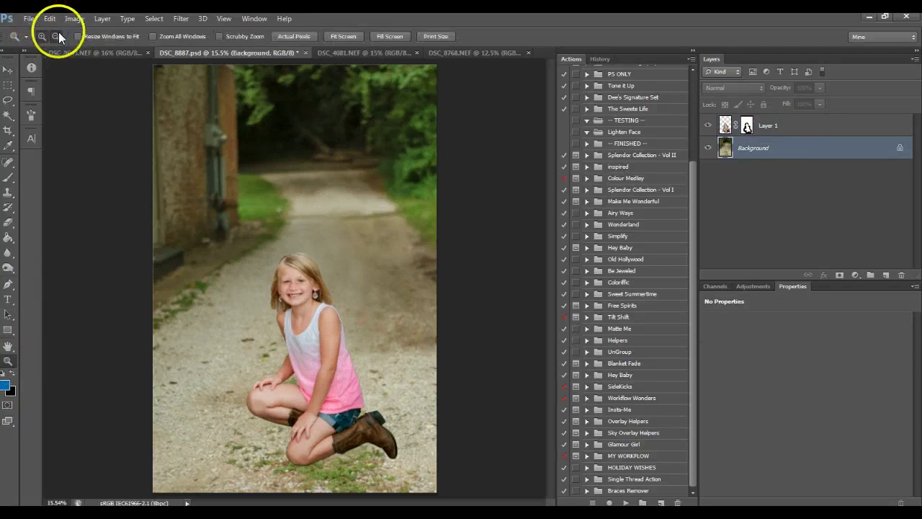
{"action": "left_click", "coordinate": [55, 36]}
{"action": "left_click", "coordinate": [231, 206]}
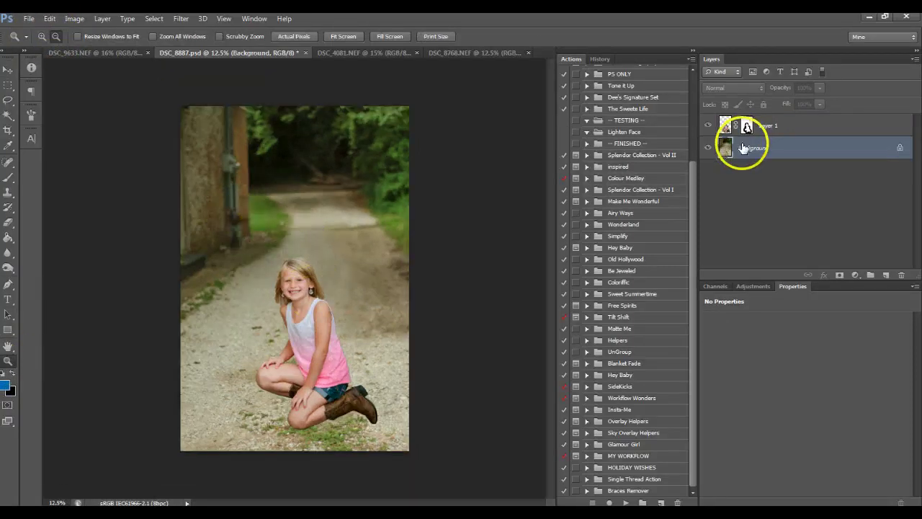
{"action": "left_click", "coordinate": [586, 468]}
{"action": "left_click", "coordinate": [586, 434]}
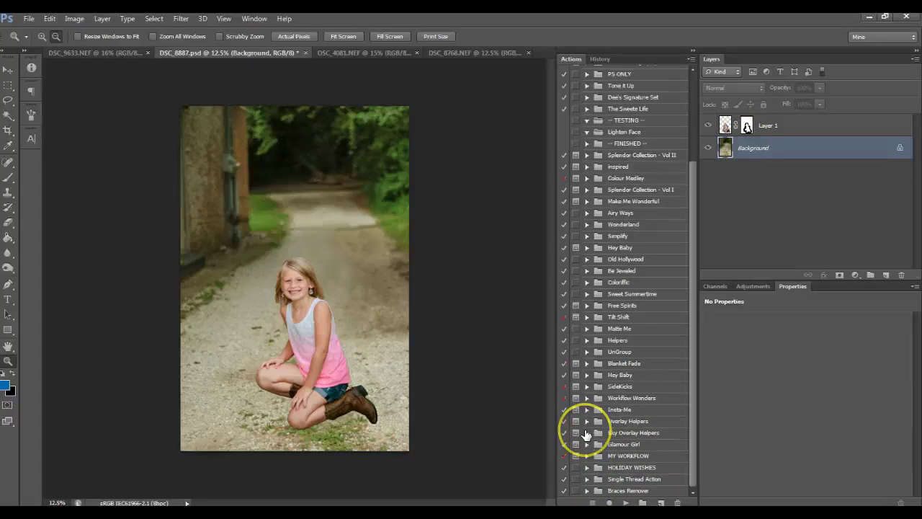
{"action": "scroll", "coordinate": [585, 435], "scroll_direction": "up", "scroll_amount": 1}
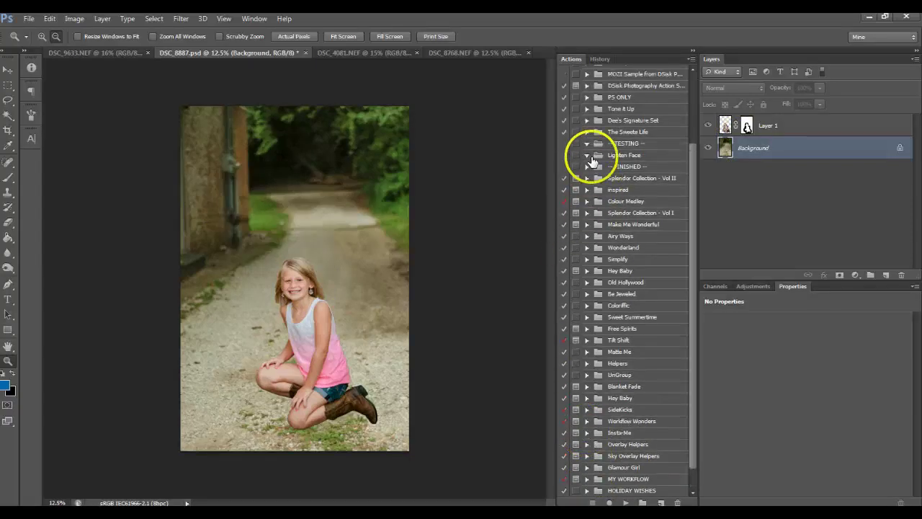
{"action": "left_click", "coordinate": [587, 190]}
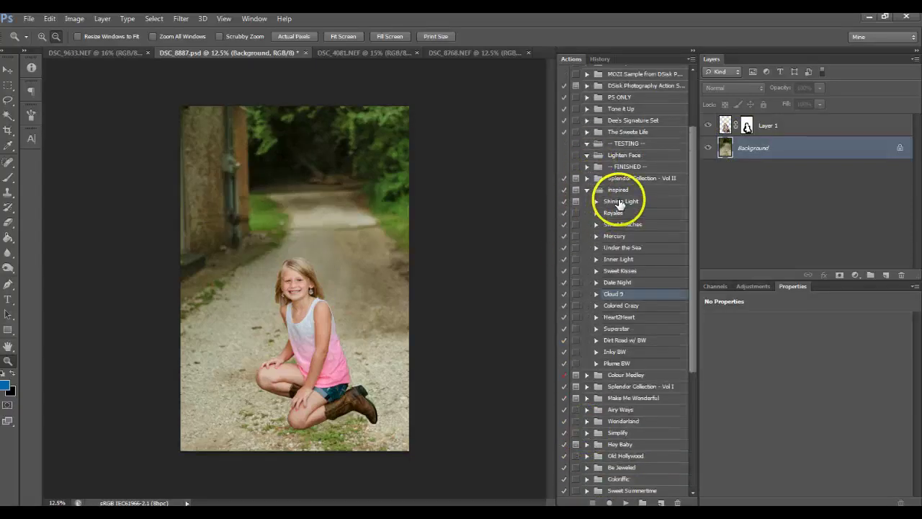
{"action": "left_click", "coordinate": [620, 202]}
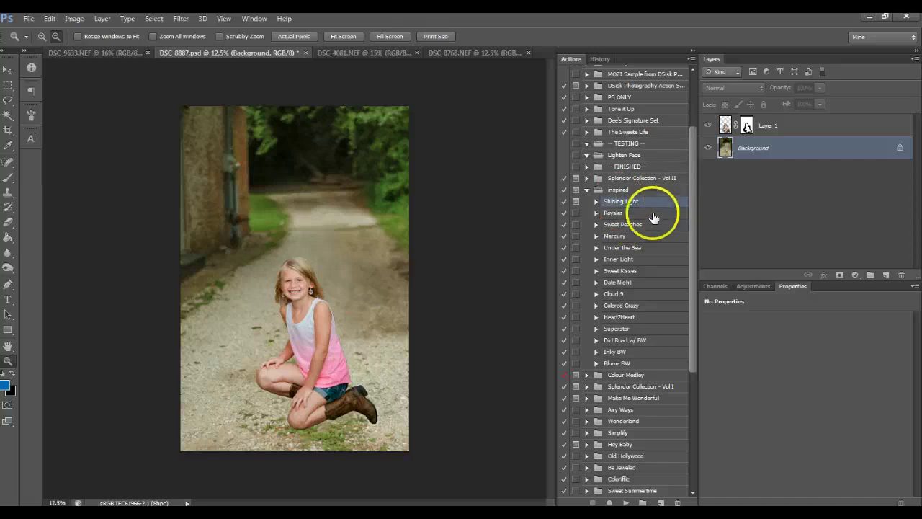
{"action": "left_click", "coordinate": [649, 213]}
{"action": "left_click", "coordinate": [784, 124]}
{"action": "left_click", "coordinate": [626, 503]}
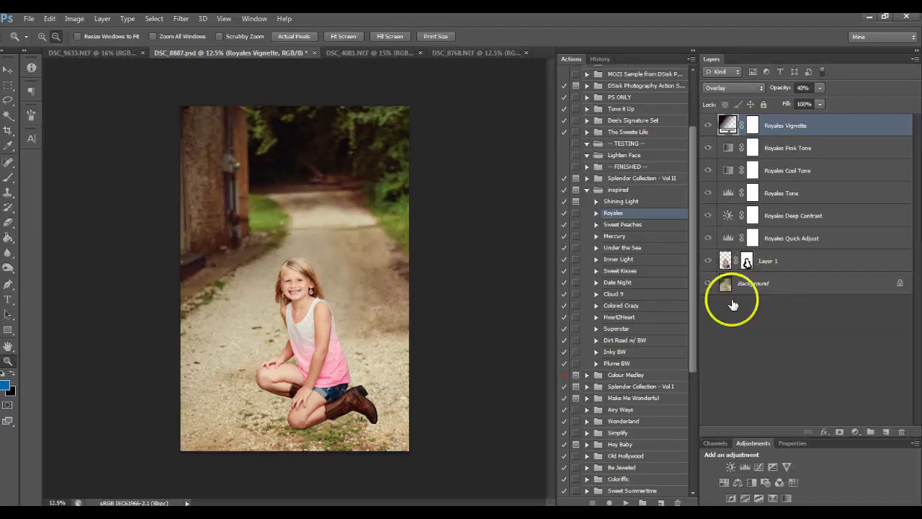
Step: Compare the toned composite with the background alone and with Layer 1 hidden
{"action": "left_click", "coordinate": [709, 285], "text": "alt"}
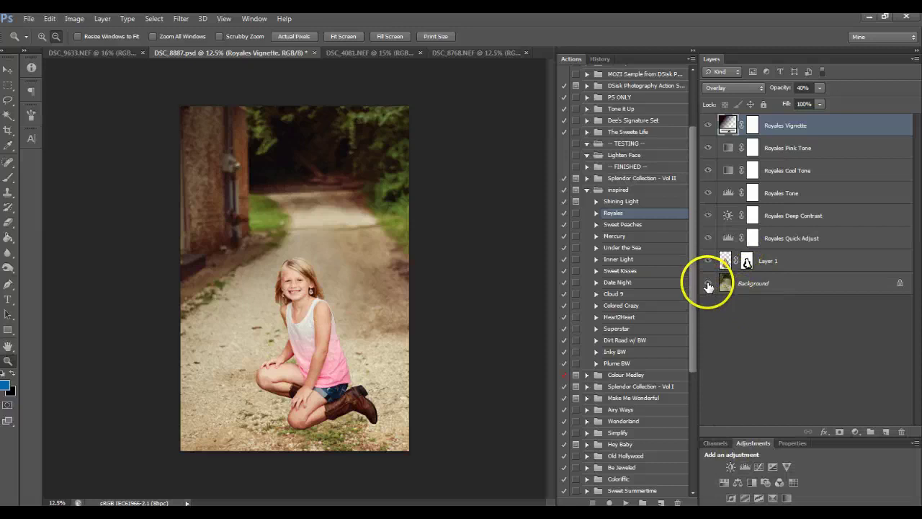
{"action": "left_click", "coordinate": [709, 285], "text": "alt"}
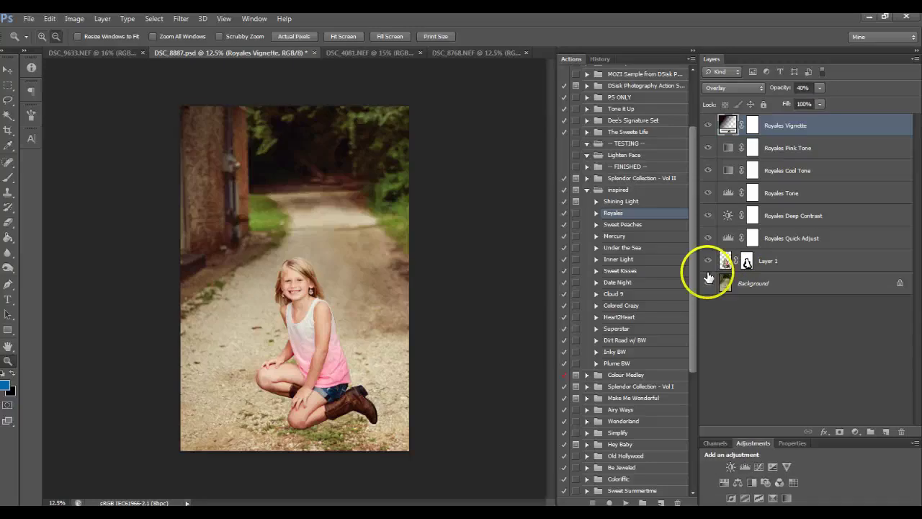
{"action": "left_click", "coordinate": [709, 264]}
{"action": "left_click", "coordinate": [708, 264]}
Step: Put all the Royales adjustment layers into one group and check the image with the group off and on
{"action": "left_click_drag", "start_coordinate": [772, 238], "coordinate": [782, 137]}
{"action": "left_click", "coordinate": [782, 136], "text": "shift"}
{"action": "left_click_drag", "start_coordinate": [813, 175], "coordinate": [870, 437]}
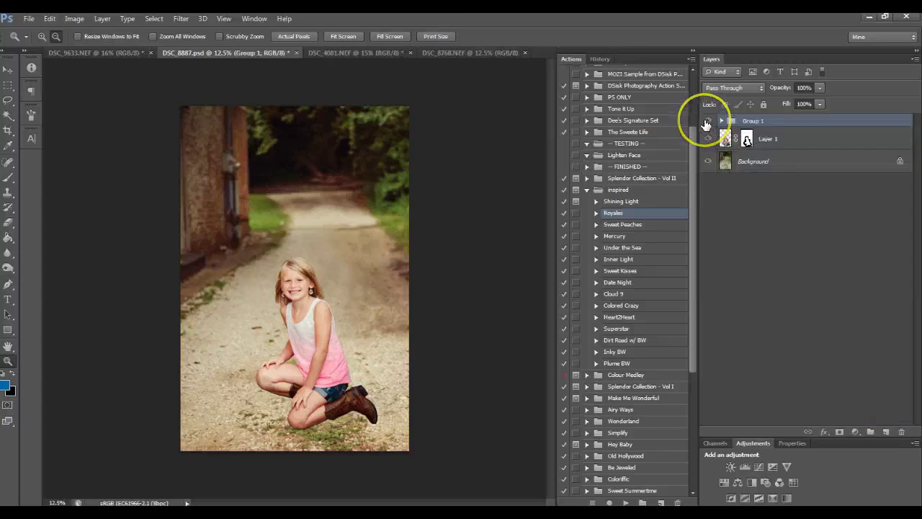
{"action": "left_click", "coordinate": [707, 122]}
{"action": "left_click", "coordinate": [707, 121]}
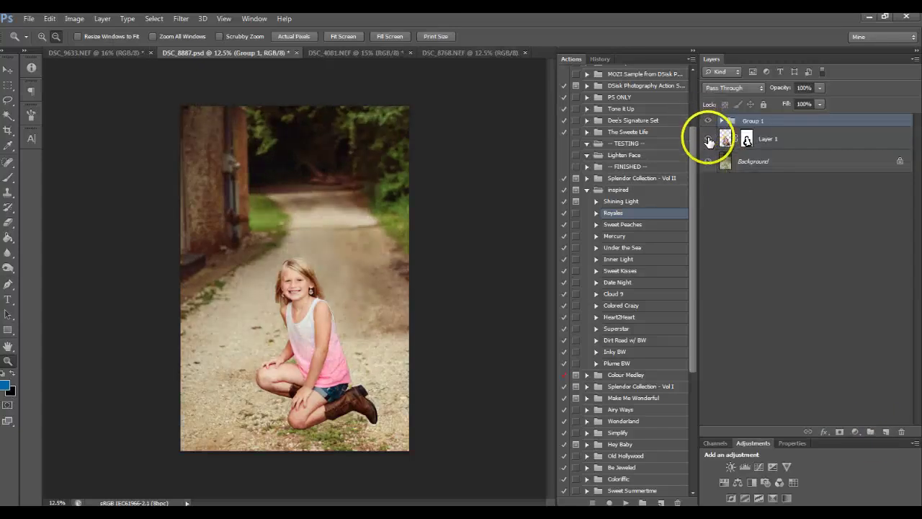
Step: Rotate the girl on Layer 1 about 2.69° clockwise, apply the transform, and nudge her slightly on the path
{"action": "left_click", "coordinate": [751, 139]}
{"action": "left_click", "coordinate": [7, 69]}
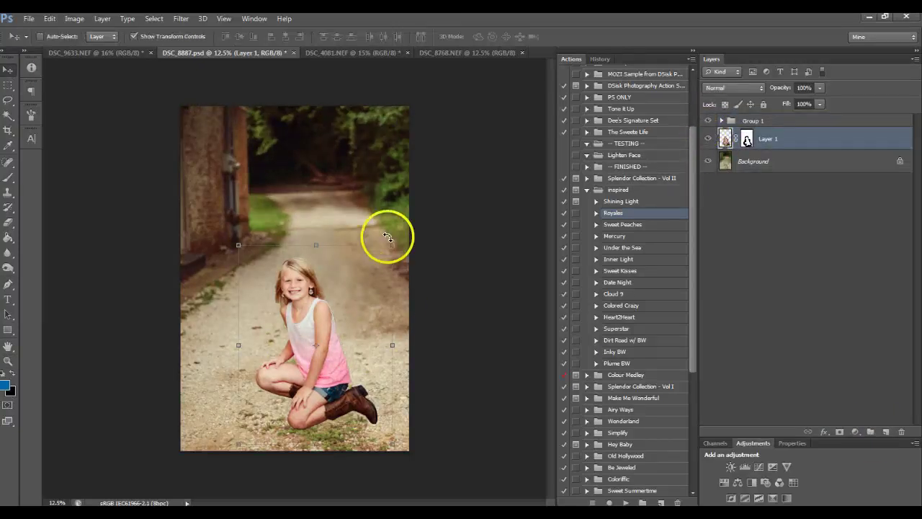
{"action": "mouse_move", "coordinate": [396, 242]}
{"action": "left_mouse_down"}
{"action": "mouse_move", "coordinate": [403, 235]}
{"action": "mouse_move", "coordinate": [389, 242]}
{"action": "left_mouse_up"}
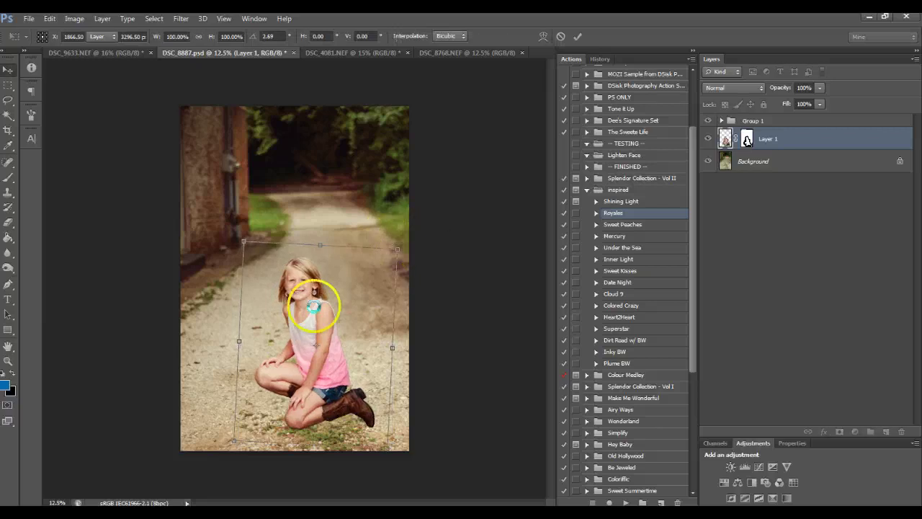
{"action": "left_click", "coordinate": [10, 85]}
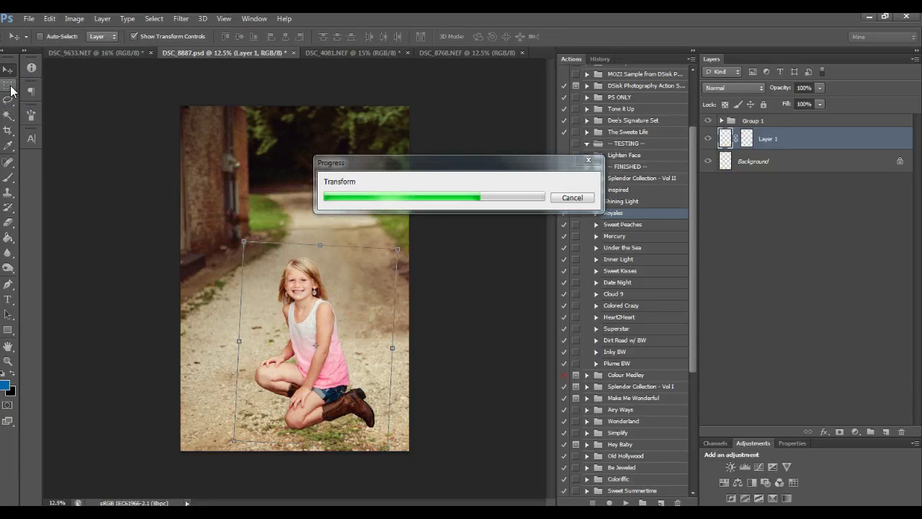
{"action": "mouse_move", "coordinate": [305, 320]}
{"action": "left_mouse_down"}
{"action": "mouse_move", "coordinate": [309, 305]}
{"action": "mouse_move", "coordinate": [298, 305]}
{"action": "left_mouse_up"}
{"action": "mouse_move", "coordinate": [309, 376]}
{"action": "left_mouse_down"}
{"action": "mouse_move", "coordinate": [326, 374]}
{"action": "mouse_move", "coordinate": [322, 387]}
{"action": "left_mouse_up"}
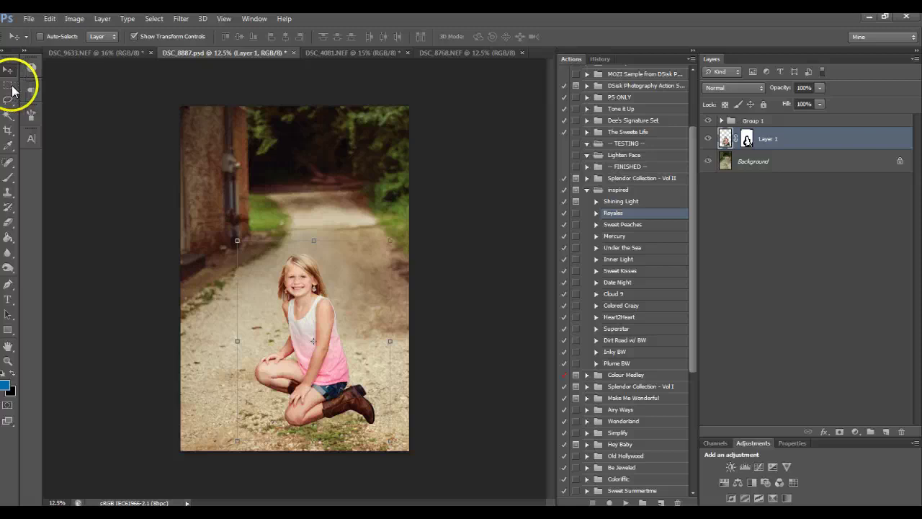
Step: Compare the composite with and without the grouped Royales toning
{"action": "left_click", "coordinate": [12, 86]}
{"action": "left_click", "coordinate": [711, 122]}
{"action": "left_click", "coordinate": [711, 122]}
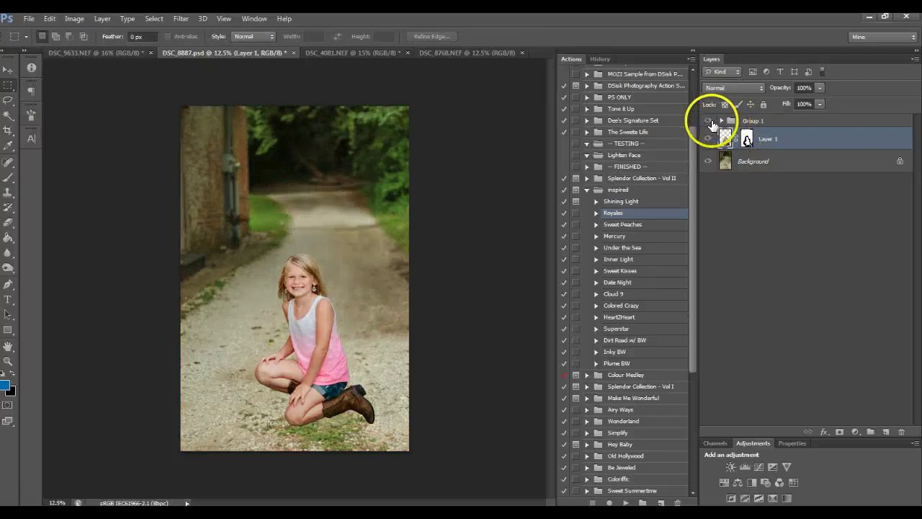
{"action": "left_click", "coordinate": [58, 216]}
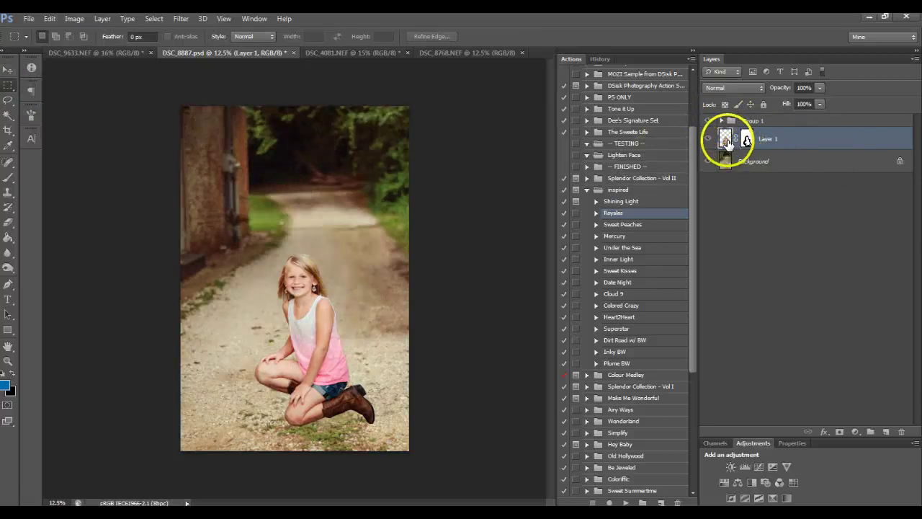
Step: Copy the masked girl layer into the DSC_4081 autumn road photo
{"action": "left_click", "coordinate": [7, 69]}
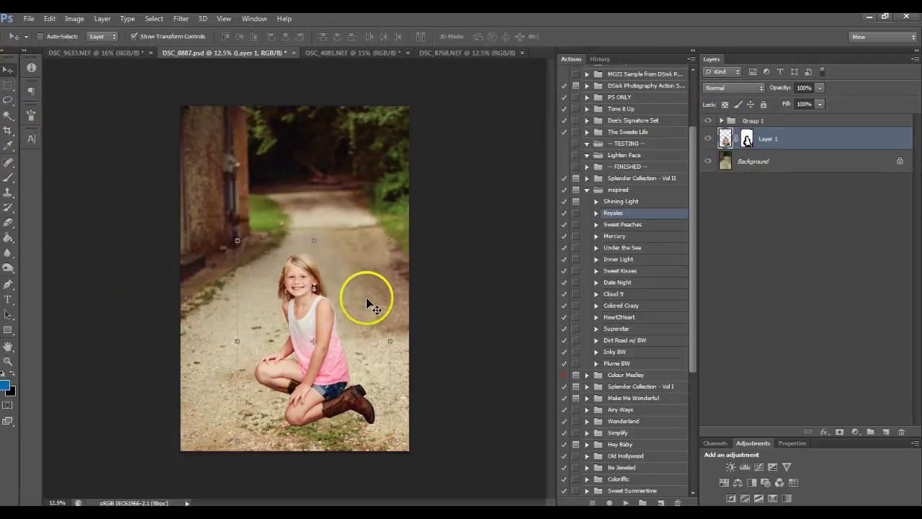
{"action": "left_click", "coordinate": [320, 343]}
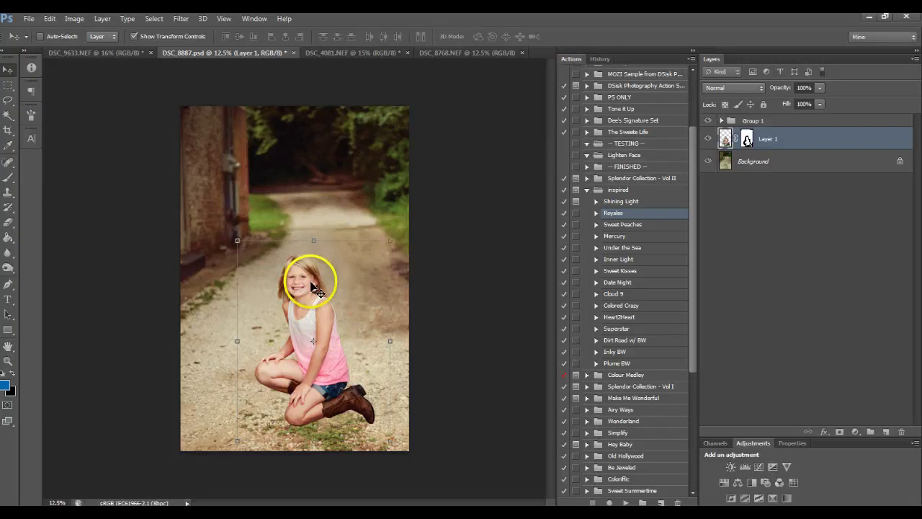
{"action": "left_click_drag", "start_coordinate": [309, 275], "coordinate": [309, 304]}
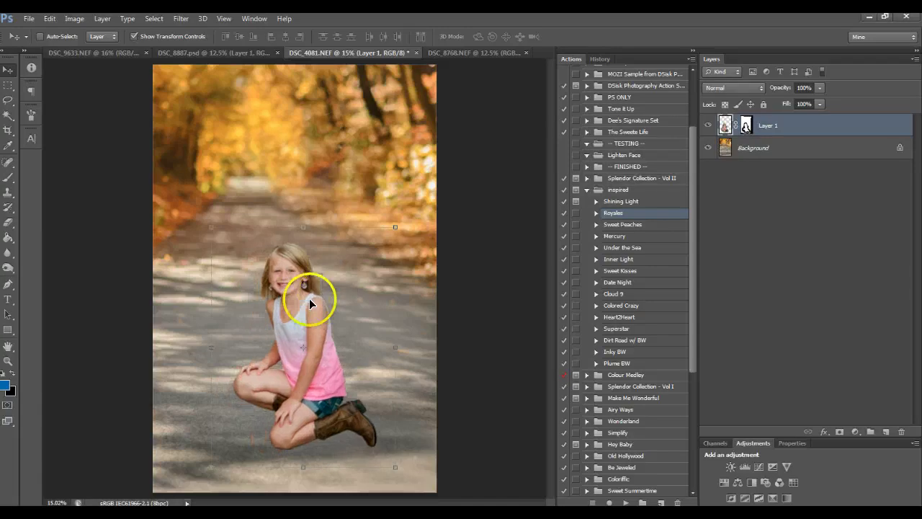
Step: Run the Shining Light action on the DSC_4081 composite, stopping it at its gradient message
{"action": "left_click", "coordinate": [616, 201]}
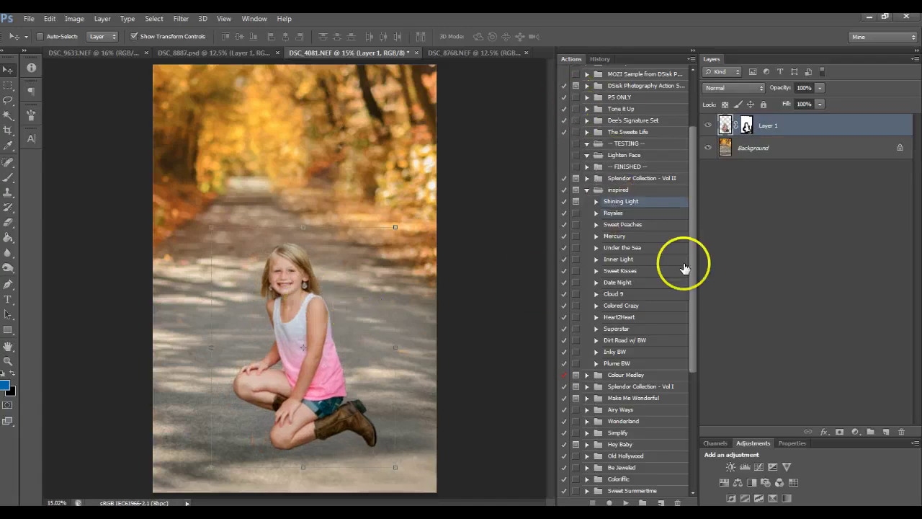
{"action": "left_click", "coordinate": [626, 504]}
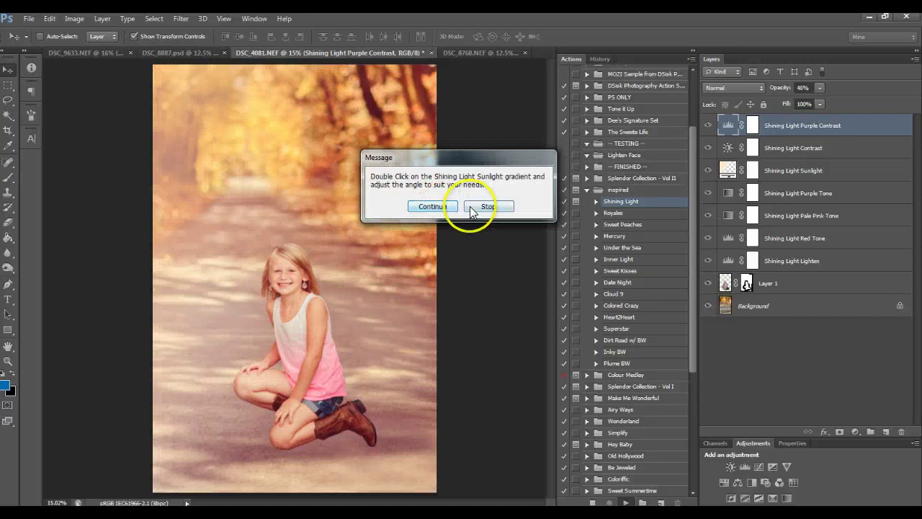
{"action": "left_click", "coordinate": [474, 207]}
Step: Set the angle of the Shining Light Sunlight gradient fill to about -10°
{"action": "left_click", "coordinate": [726, 170]}
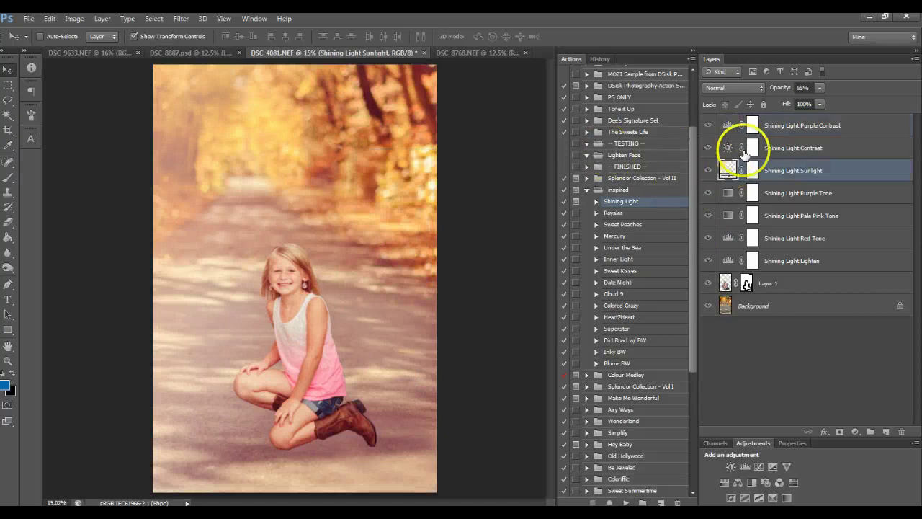
{"action": "double_click", "coordinate": [728, 171]}
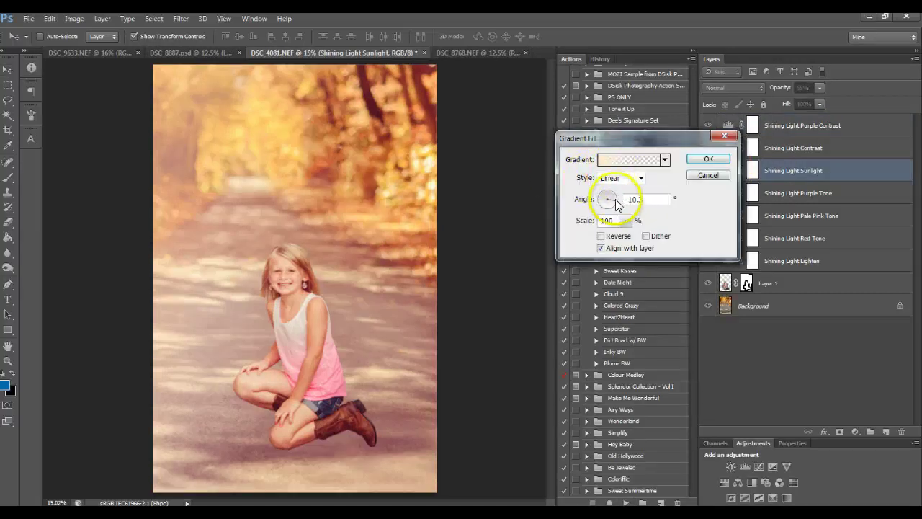
{"action": "left_click", "coordinate": [708, 158]}
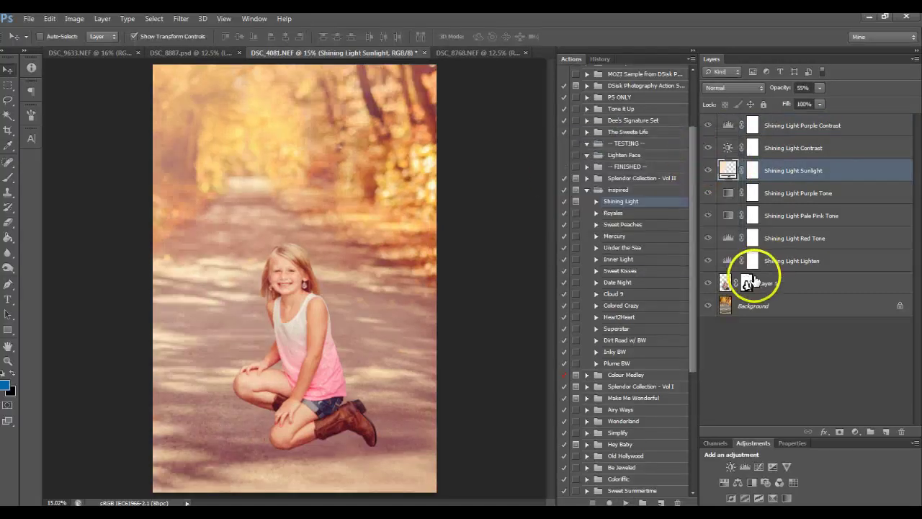
Step: Group all the Shining Light layers and reduce the group's opacity to 44%
{"action": "left_click", "coordinate": [780, 263]}
{"action": "left_click", "coordinate": [793, 125], "text": "shift"}
{"action": "left_click_drag", "start_coordinate": [788, 238], "coordinate": [871, 432]}
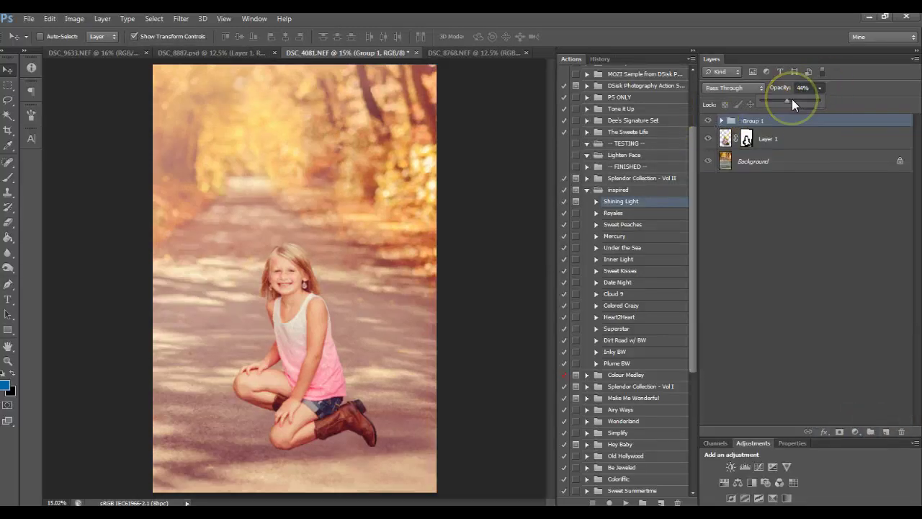
{"action": "left_click_drag", "start_coordinate": [792, 99], "coordinate": [787, 101]}
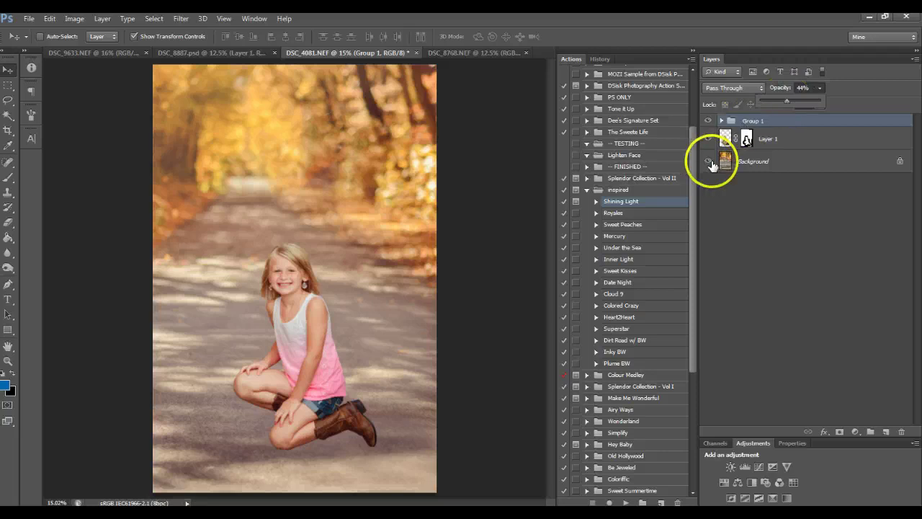
Step: Check the whole autumn composite with the girl's layer hidden and shown
{"action": "left_click", "coordinate": [8, 361]}
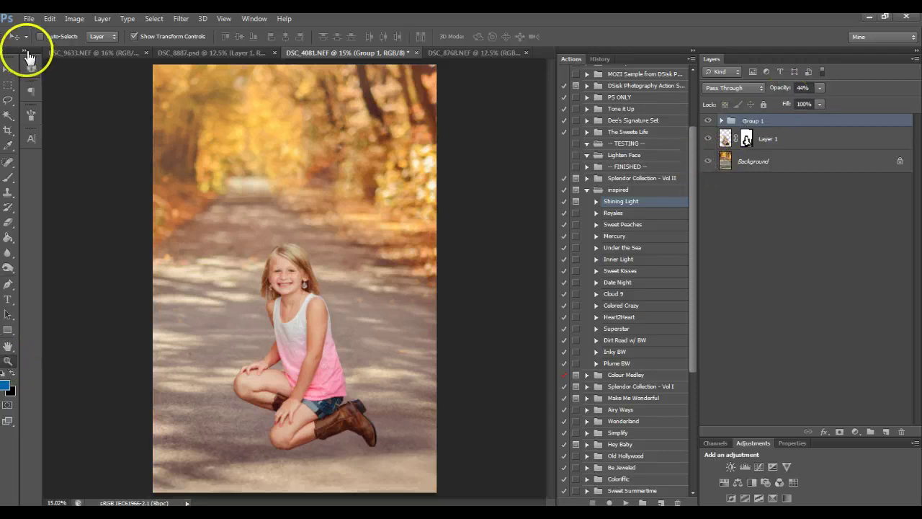
{"action": "left_click", "coordinate": [156, 189]}
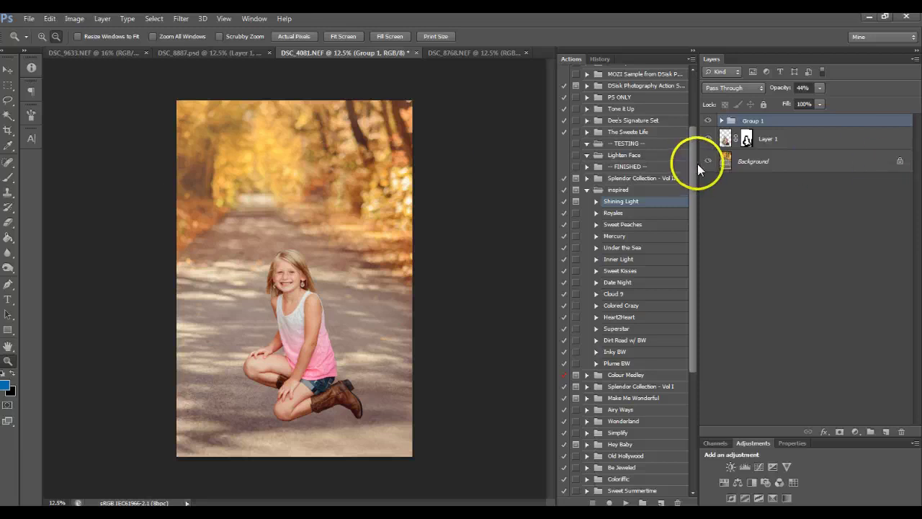
{"action": "left_click", "coordinate": [708, 139]}
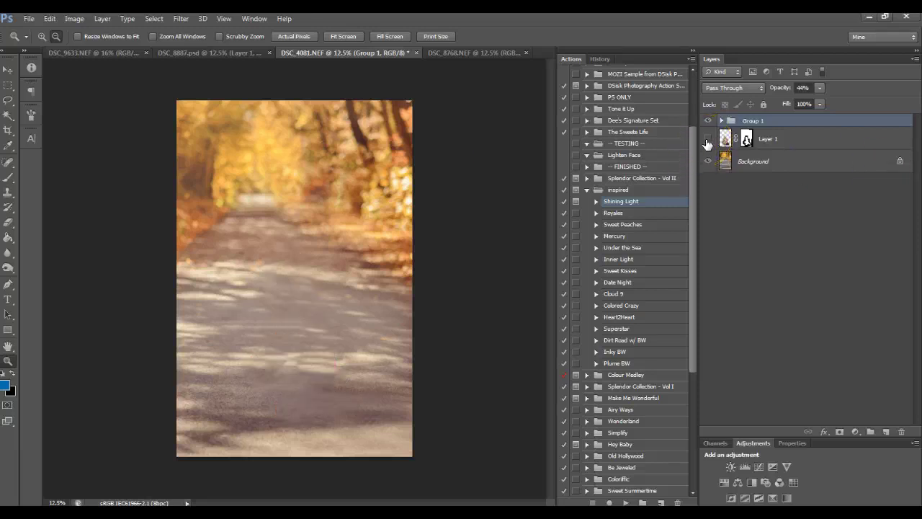
{"action": "left_click", "coordinate": [707, 139]}
Step: Select the girl's masked layer in the autumn composite and move her slightly farther up the road
{"action": "left_click", "coordinate": [779, 145]}
{"action": "left_click", "coordinate": [8, 69]}
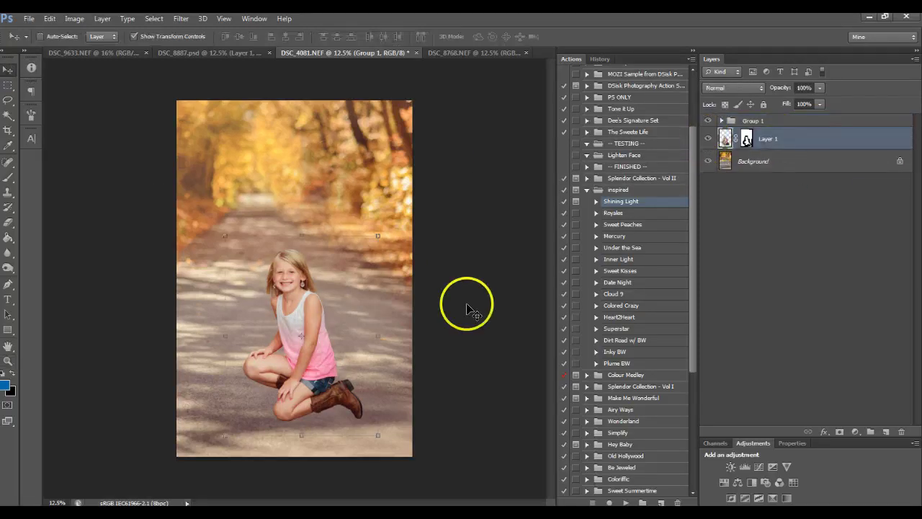
{"action": "left_click_drag", "start_coordinate": [330, 314], "coordinate": [333, 292]}
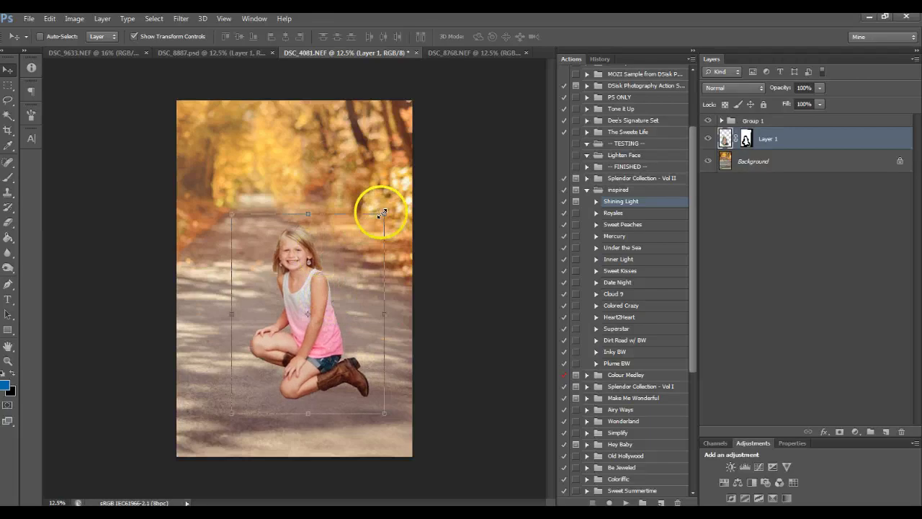
Step: Try scaling the girl proportionally to 86.57% and rotating her 2.10°, and undo the transform
{"action": "left_click_drag", "start_coordinate": [384, 214], "coordinate": [361, 237]}
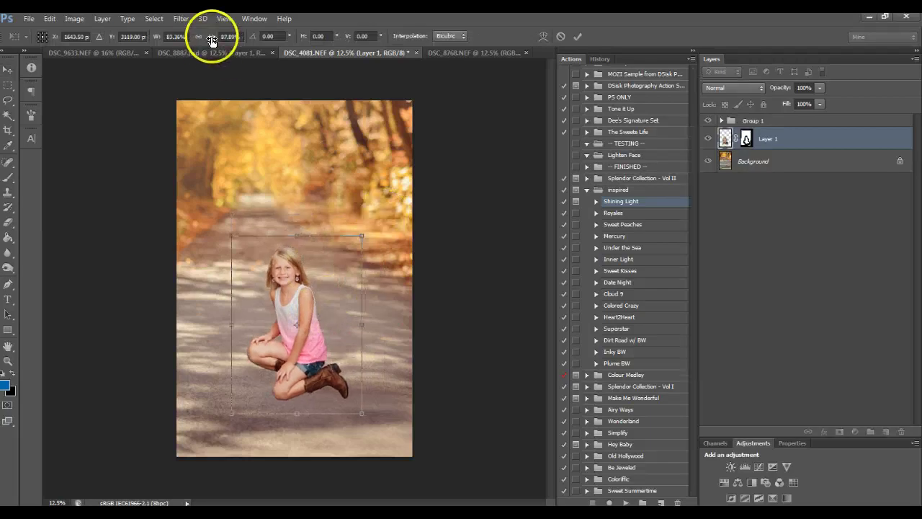
{"action": "left_click", "coordinate": [198, 37]}
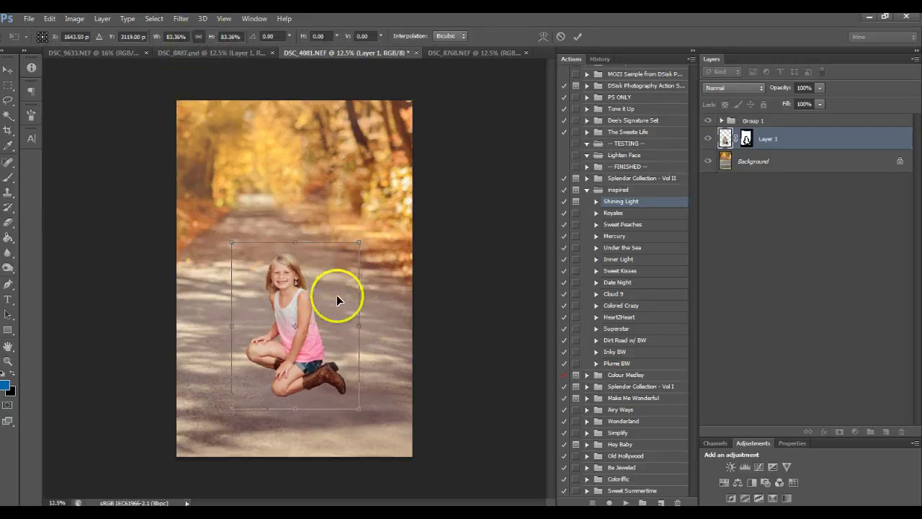
{"action": "left_click_drag", "start_coordinate": [359, 242], "coordinate": [364, 235]}
{"action": "left_click_drag", "start_coordinate": [321, 297], "coordinate": [330, 289]}
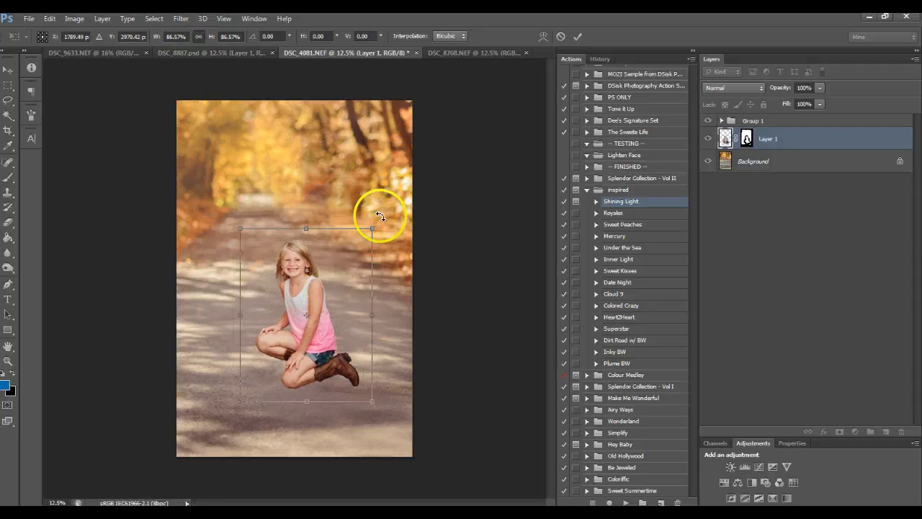
{"action": "left_click_drag", "start_coordinate": [377, 209], "coordinate": [379, 219]}
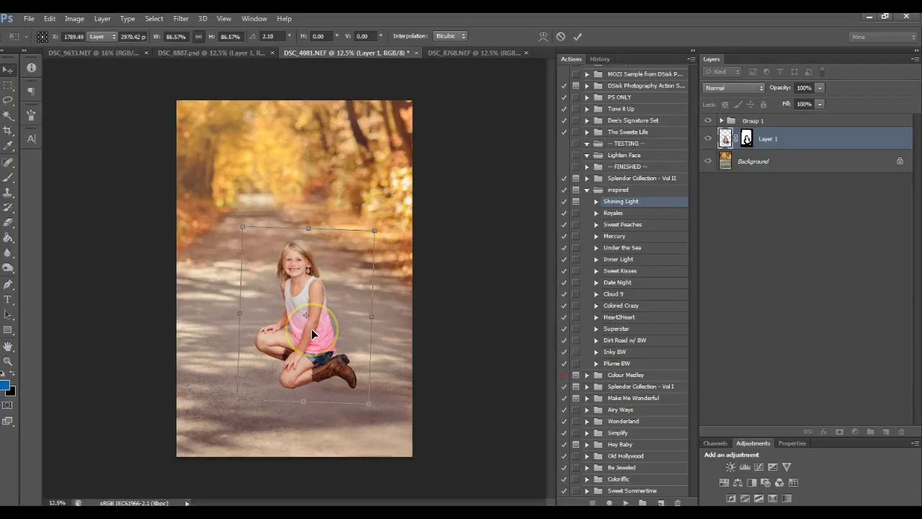
{"action": "left_click", "coordinate": [9, 87]}
{"action": "left_click", "coordinate": [50, 220]}
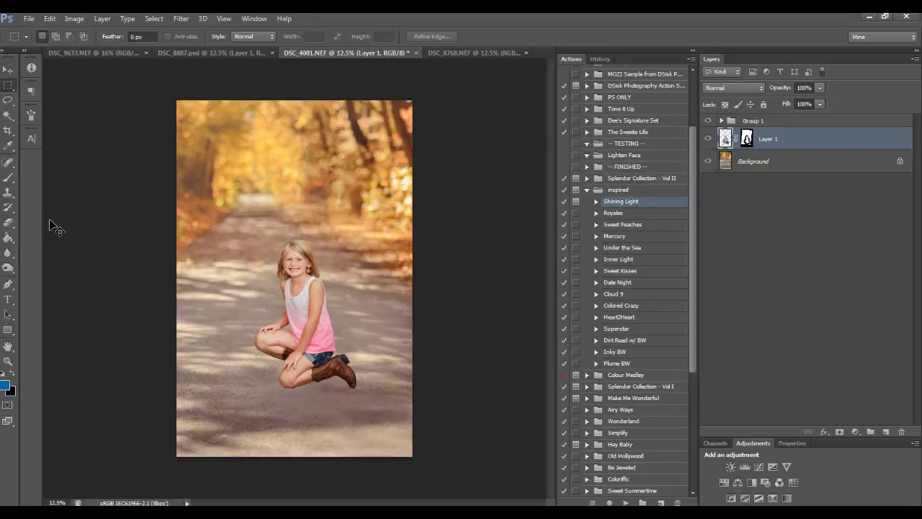
{"action": "key", "text": "ctrl+z"}
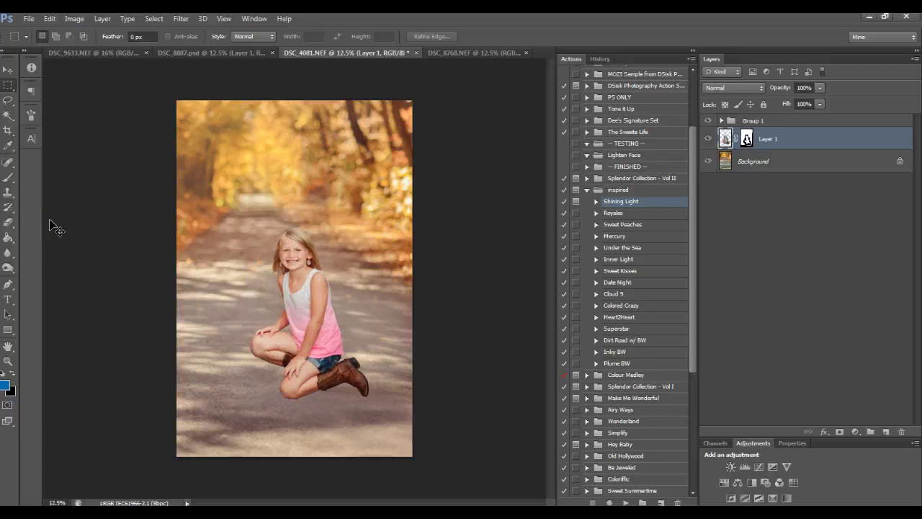
Step: Move the girl slightly down and to the left on the autumn road
{"action": "left_click", "coordinate": [9, 71]}
{"action": "mouse_move", "coordinate": [284, 281]}
{"action": "left_mouse_down"}
{"action": "mouse_move", "coordinate": [286, 295]}
{"action": "mouse_move", "coordinate": [278, 303]}
{"action": "mouse_move", "coordinate": [276, 295]}
{"action": "left_mouse_up"}
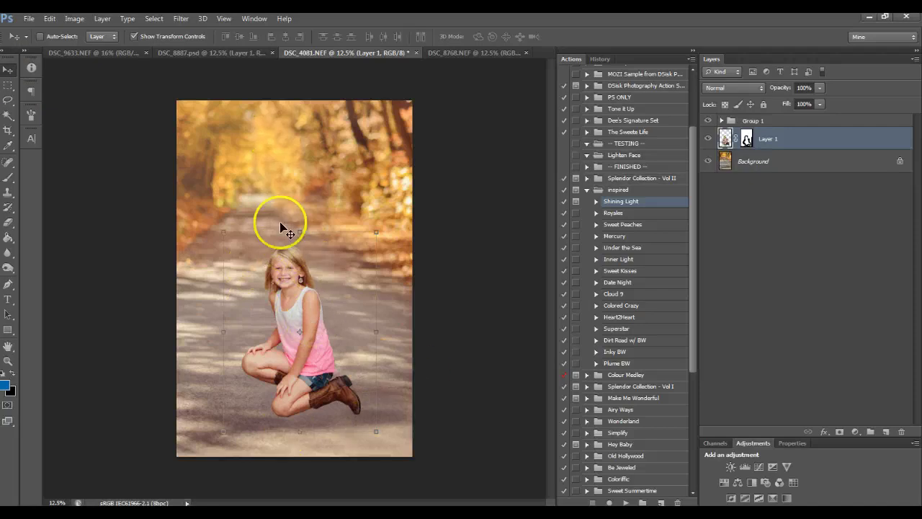
{"action": "left_click", "coordinate": [8, 85]}
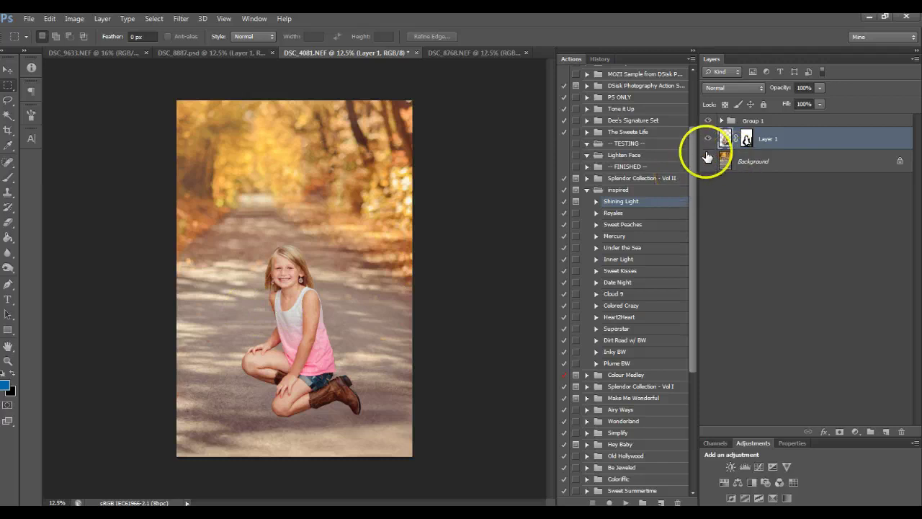
Step: Compare the original DSC_9633 photo and the DSC_8887 composite with the DSC_4081 composite
{"action": "left_click", "coordinate": [116, 51]}
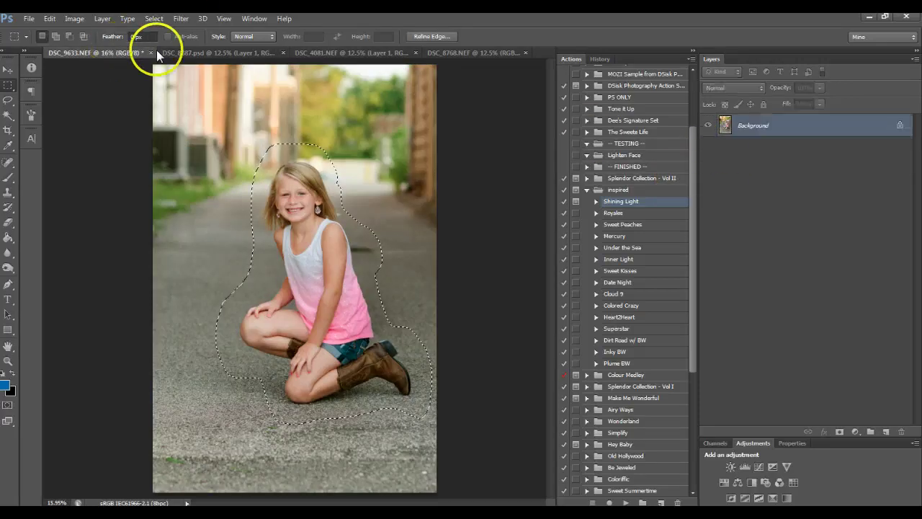
{"action": "left_click", "coordinate": [214, 52]}
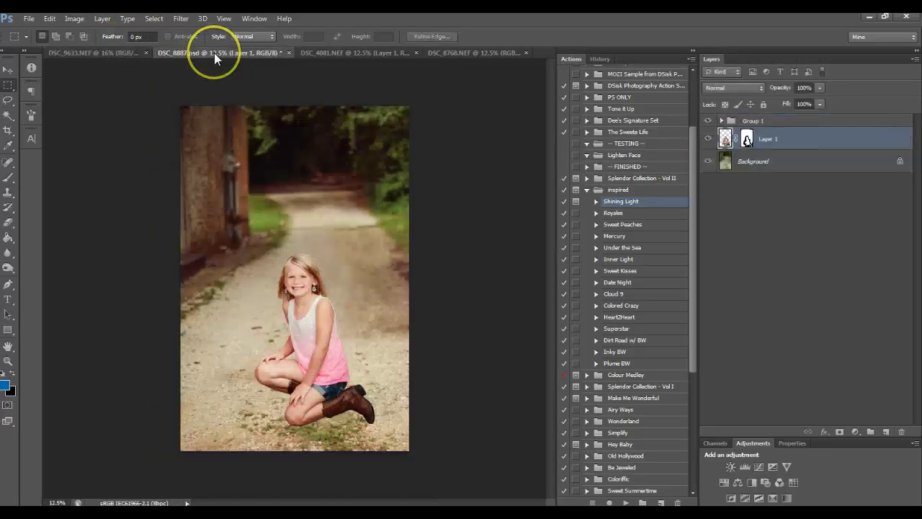
{"action": "left_click", "coordinate": [324, 54]}
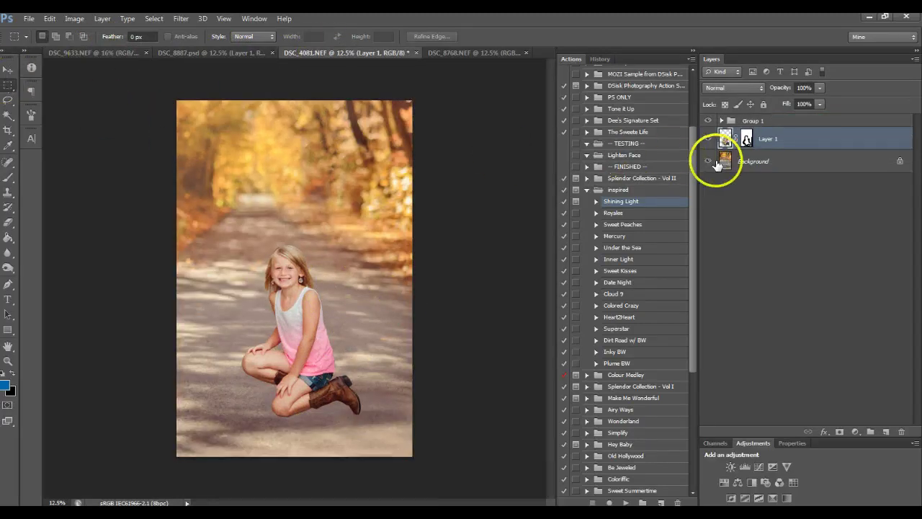
Step: Paint white on the girl's layer mask with a size 35 brush to restore the hair edges on both sides of her face
{"action": "left_click", "coordinate": [746, 140]}
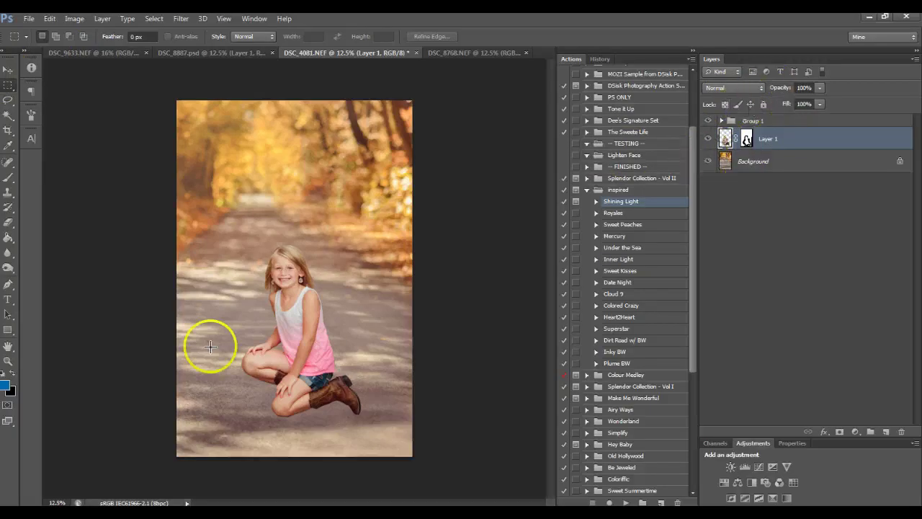
{"action": "left_click", "coordinate": [9, 360]}
{"action": "left_click", "coordinate": [42, 36]}
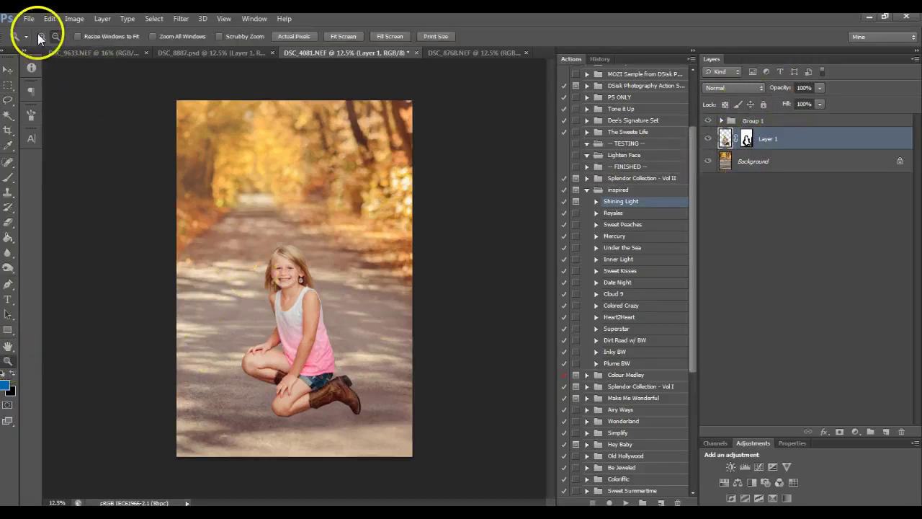
{"action": "left_click", "coordinate": [317, 327]}
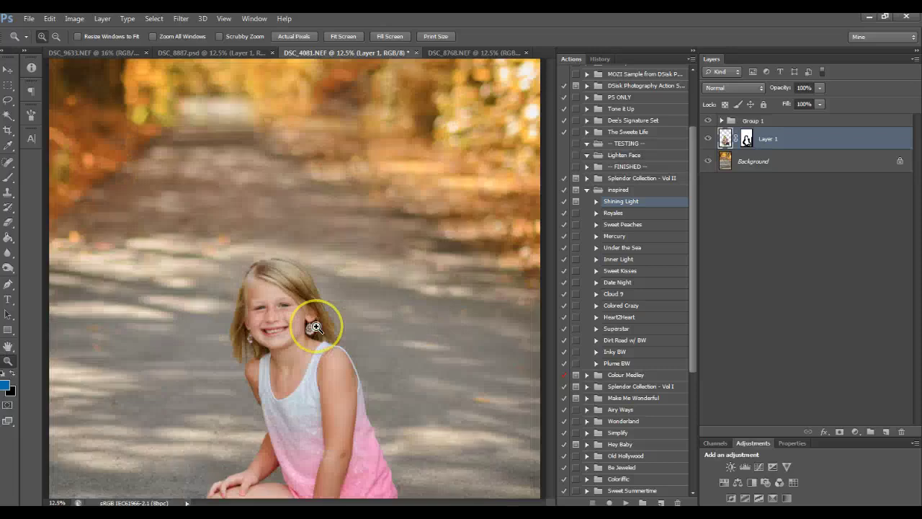
{"action": "left_click", "coordinate": [8, 177]}
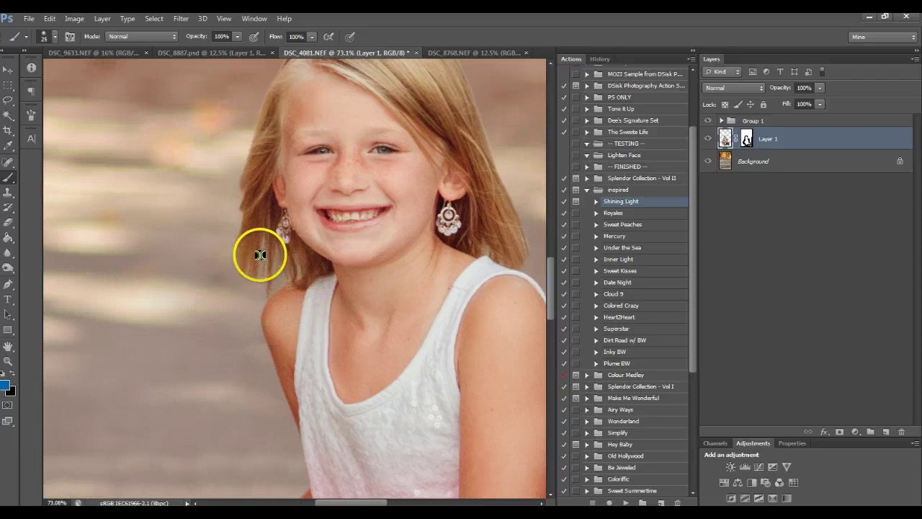
{"action": "left_click", "coordinate": [746, 140]}
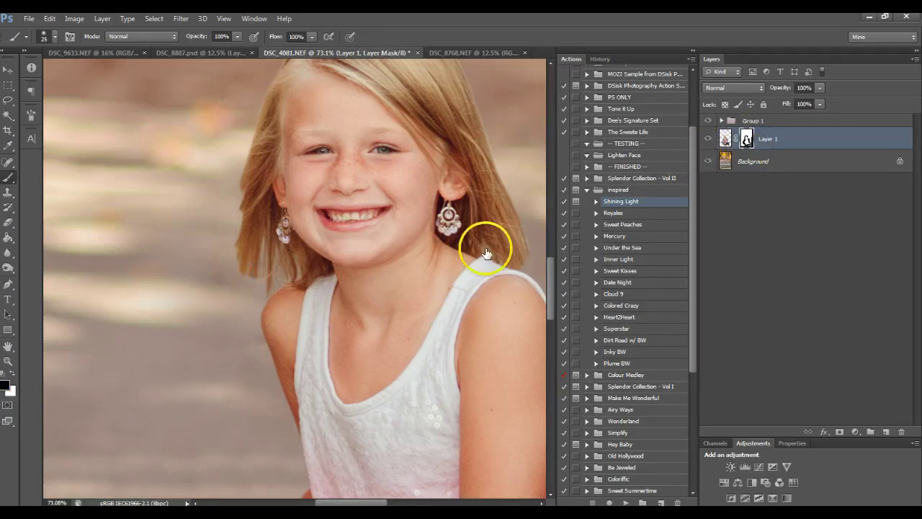
{"action": "left_click", "coordinate": [12, 374]}
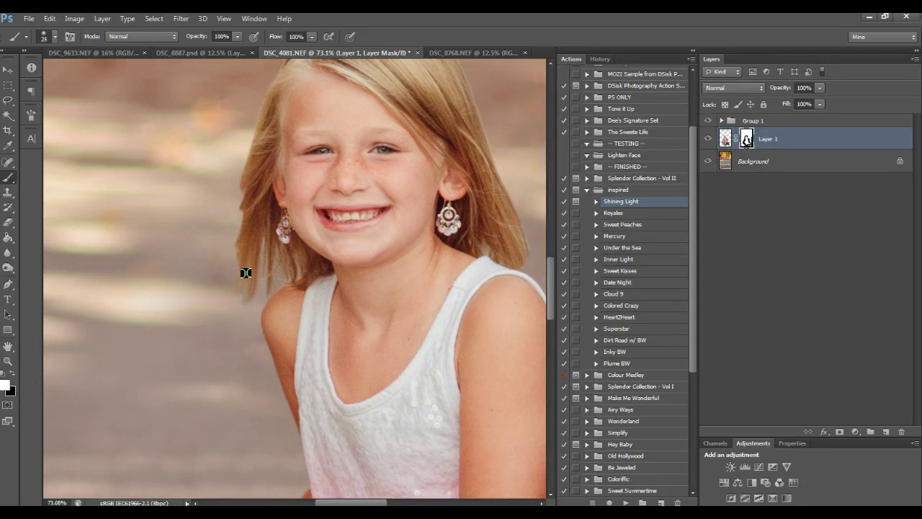
{"action": "key", "text": "bracketright"}
{"action": "mouse_move", "coordinate": [245, 272]}
{"action": "left_mouse_down"}
{"action": "mouse_move", "coordinate": [245, 226]}
{"action": "mouse_move", "coordinate": [237, 244]}
{"action": "left_mouse_up"}
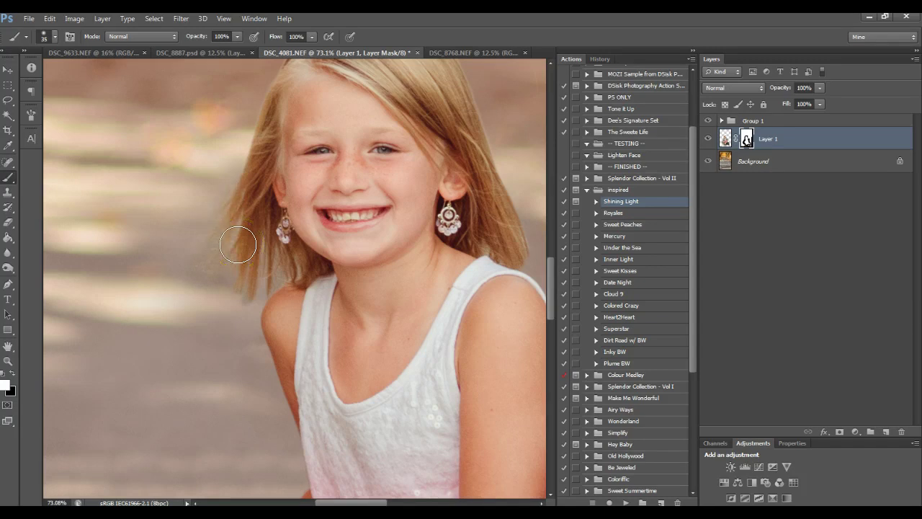
{"action": "mouse_move", "coordinate": [238, 245]}
{"action": "left_mouse_down"}
{"action": "mouse_move", "coordinate": [238, 308]}
{"action": "mouse_move", "coordinate": [255, 267]}
{"action": "mouse_move", "coordinate": [239, 295]}
{"action": "mouse_move", "coordinate": [202, 273]}
{"action": "mouse_move", "coordinate": [217, 217]}
{"action": "mouse_move", "coordinate": [260, 158]}
{"action": "mouse_move", "coordinate": [230, 224]}
{"action": "mouse_move", "coordinate": [227, 272]}
{"action": "mouse_move", "coordinate": [431, 240]}
{"action": "mouse_move", "coordinate": [537, 236]}
{"action": "mouse_move", "coordinate": [522, 264]}
{"action": "mouse_move", "coordinate": [528, 218]}
{"action": "mouse_move", "coordinate": [521, 270]}
{"action": "left_mouse_up"}
Step: Check the whole autumn composite against its bare background, with the girl and the Shining Light group hidden and shown
{"action": "left_click", "coordinate": [9, 361]}
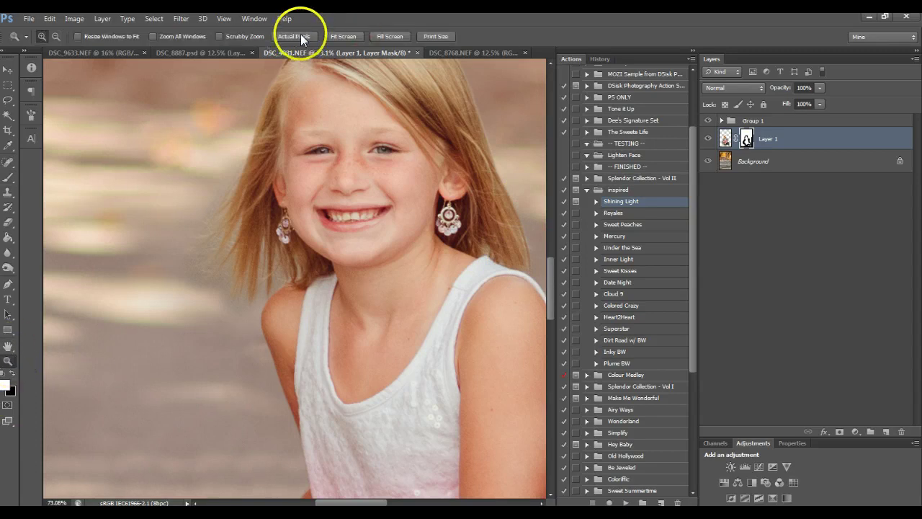
{"action": "left_click", "coordinate": [341, 36]}
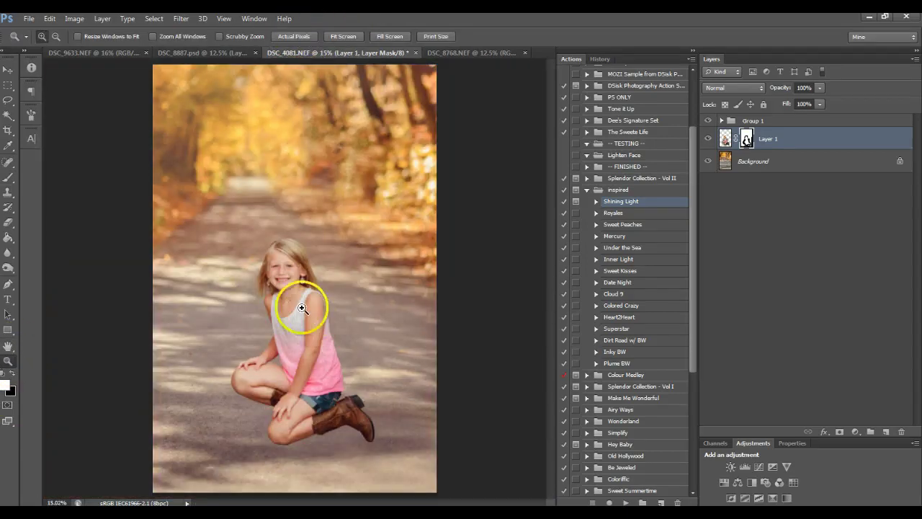
{"action": "left_click", "coordinate": [300, 306]}
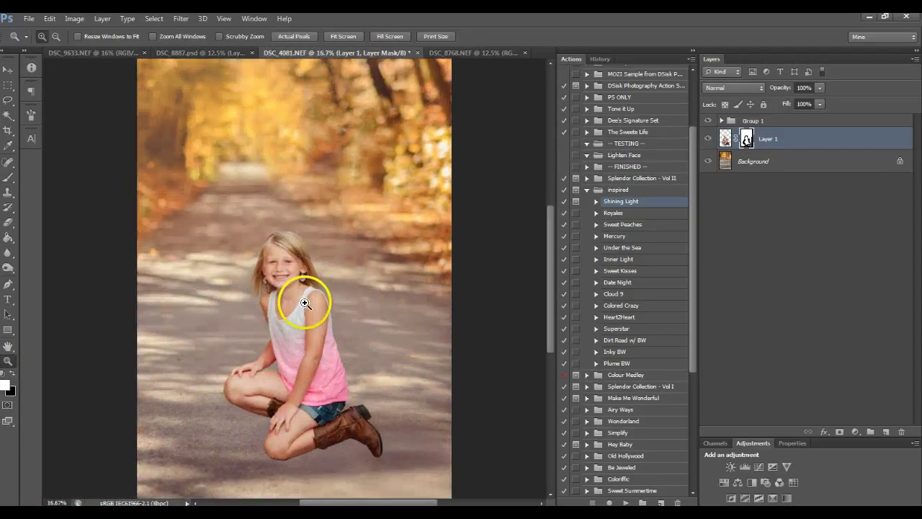
{"action": "left_click", "coordinate": [707, 162], "text": "alt"}
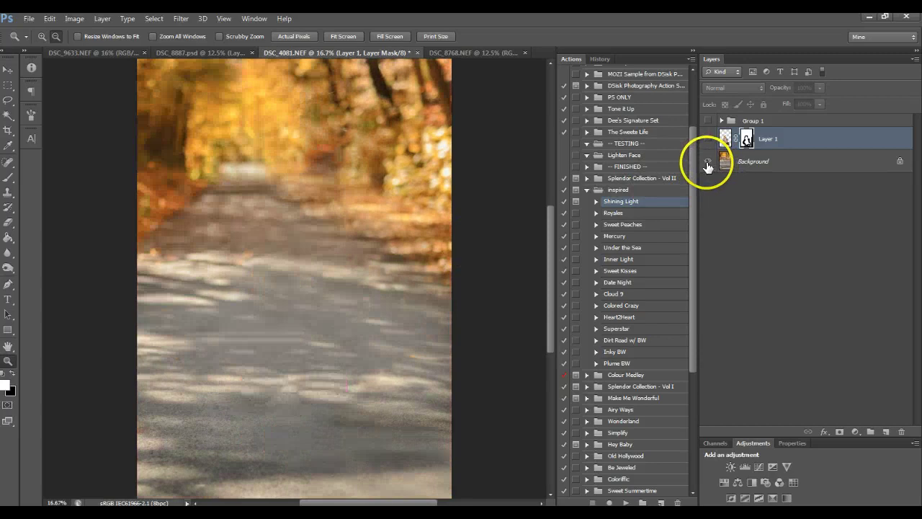
{"action": "left_click", "coordinate": [707, 163], "text": "alt"}
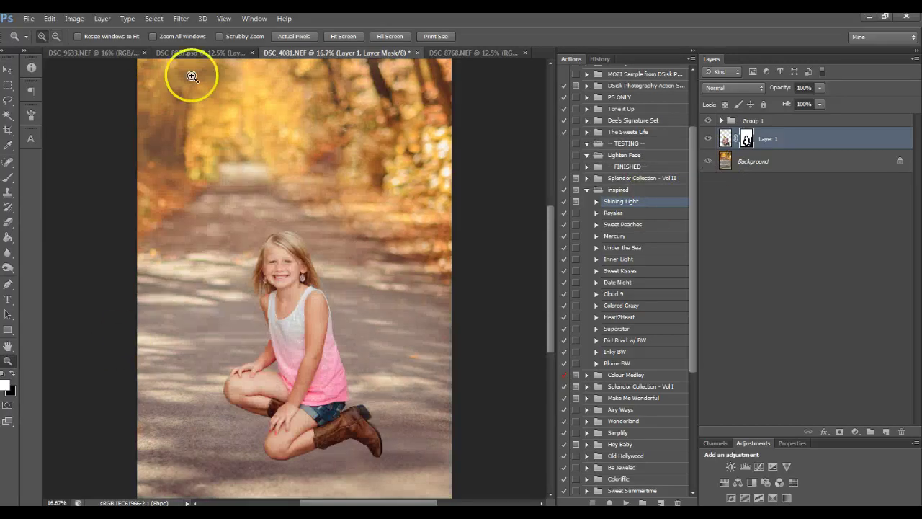
Step: Crop the autumn composite slightly tighter at its original ratio, ending the frame just below the girl's feet
{"action": "left_click", "coordinate": [343, 36]}
{"action": "left_click", "coordinate": [8, 132]}
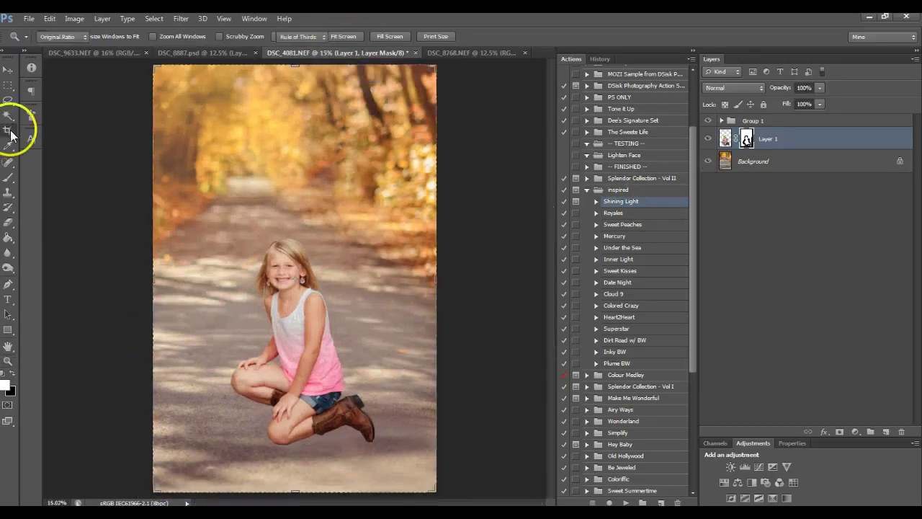
{"action": "left_click_drag", "start_coordinate": [428, 490], "coordinate": [415, 469]}
{"action": "double_click", "coordinate": [380, 408]}
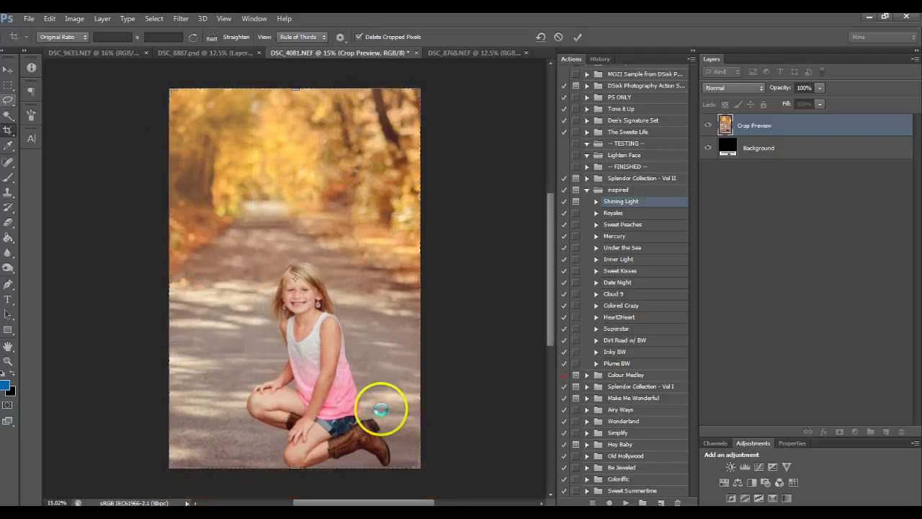
{"action": "left_click", "coordinate": [8, 86]}
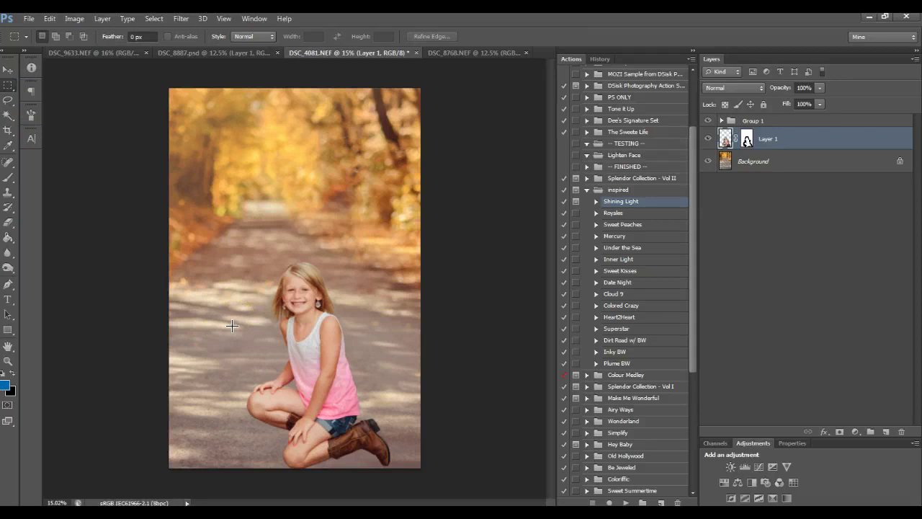
Step: Move the girl slightly up and to the left within the cropped frame
{"action": "key", "text": "v"}
{"action": "mouse_move", "coordinate": [336, 416]}
{"action": "left_mouse_down"}
{"action": "mouse_move", "coordinate": [325, 418]}
{"action": "mouse_move", "coordinate": [323, 407]}
{"action": "left_mouse_up"}
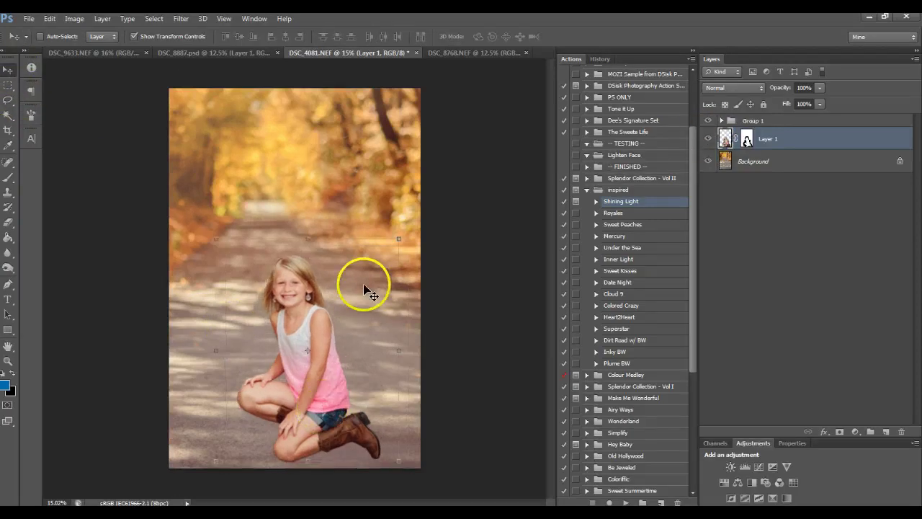
{"action": "left_click", "coordinate": [10, 101]}
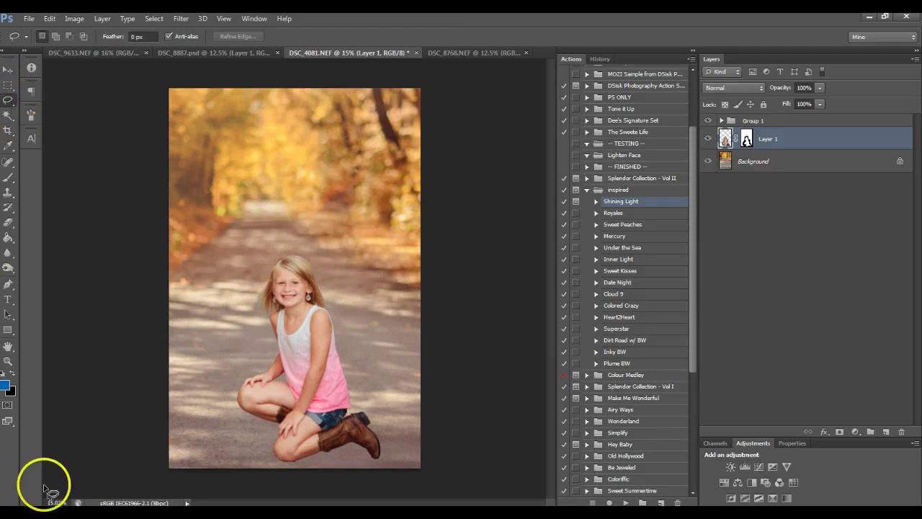